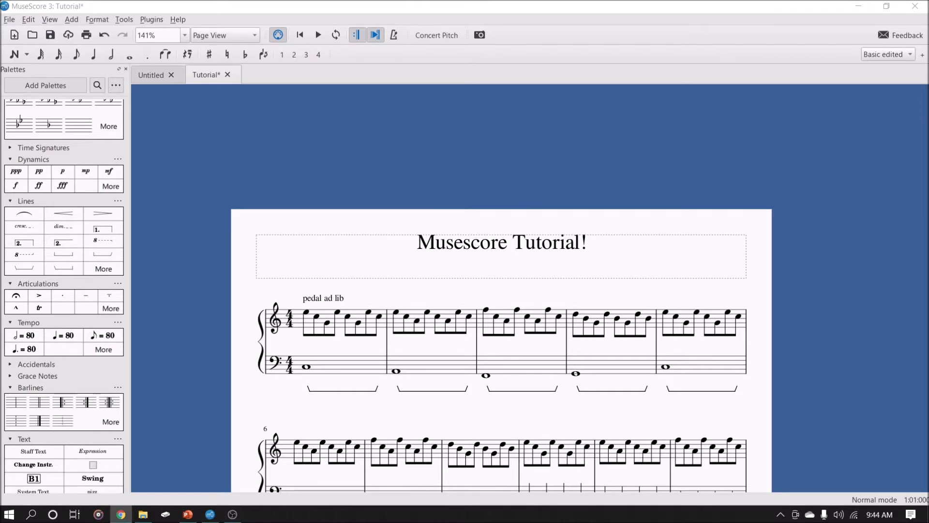
Step: Switch to Chrome and read in the web results how left hand pizzicato is notated
{"action": "left_click", "coordinate": [121, 514]}
{"action": "scroll", "coordinate": [308, 278], "scroll_direction": "up", "scroll_amount": 10}
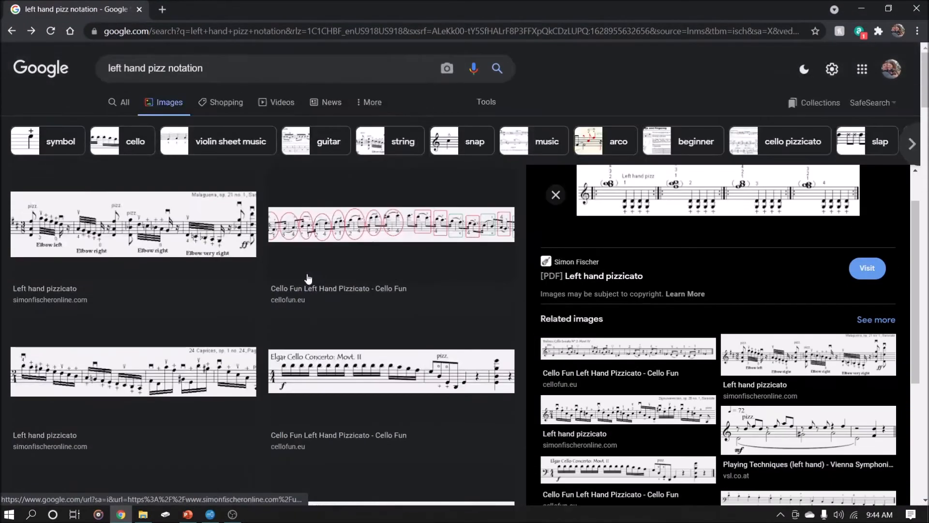
{"action": "left_click", "coordinate": [120, 103]}
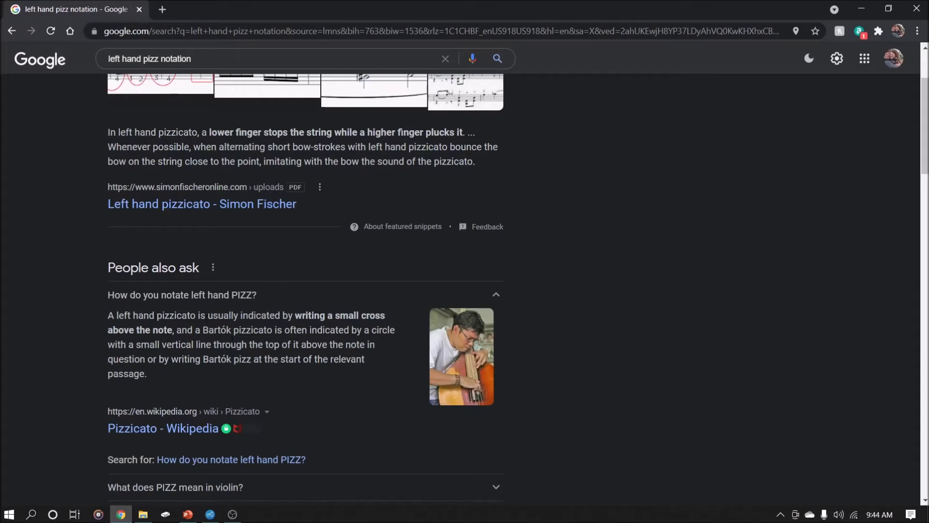
{"action": "left_click_drag", "start_coordinate": [107, 315], "coordinate": [177, 358]}
{"action": "double_click", "coordinate": [198, 330]}
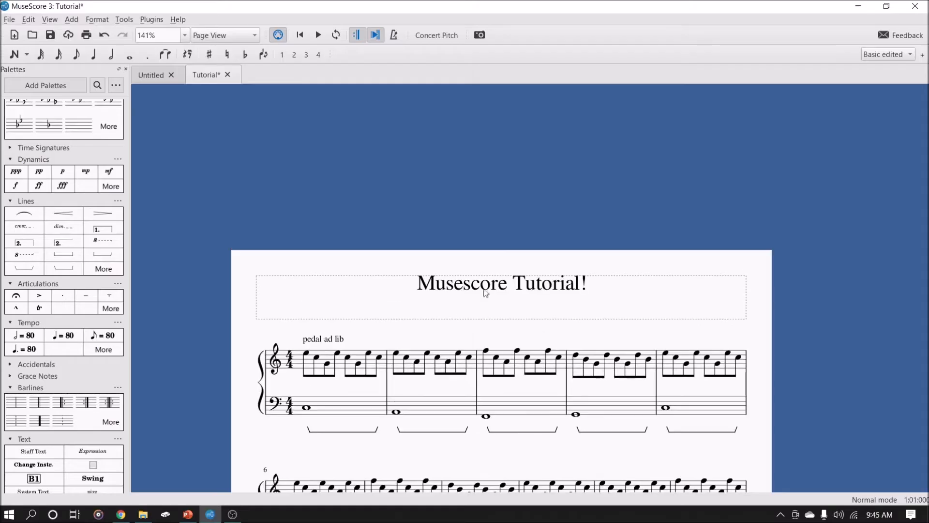
Step: Change the Piano part's playback sound to Cello in the Mixer, then close the Mixer
{"action": "scroll", "coordinate": [484, 290], "scroll_direction": "down", "scroll_amount": 3}
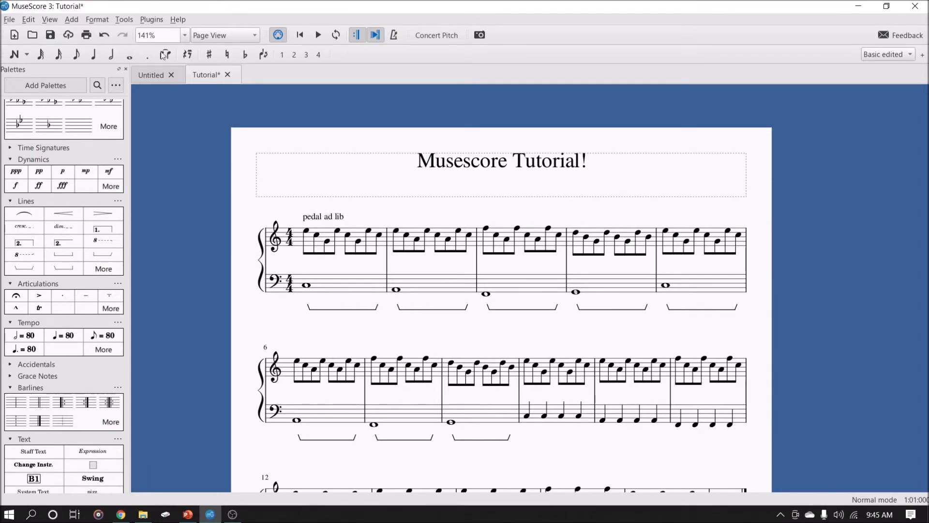
{"action": "left_click", "coordinate": [50, 19]}
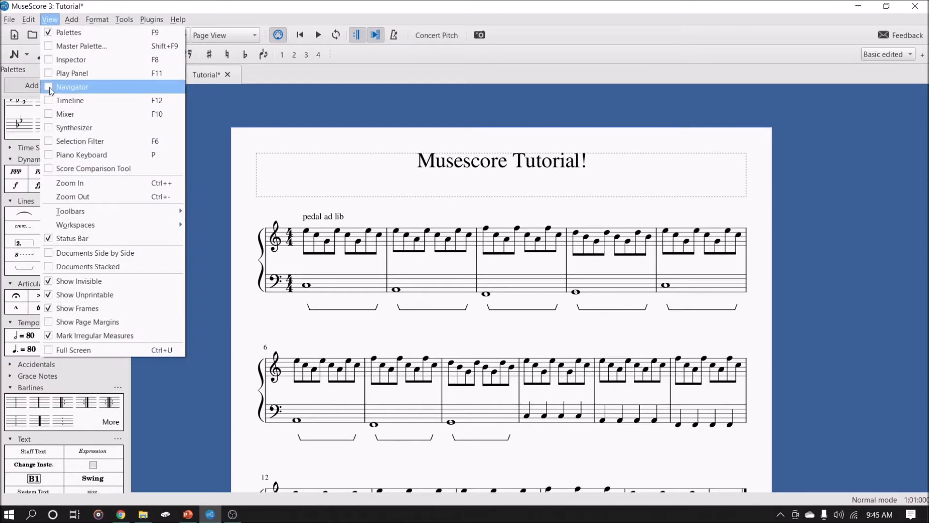
{"action": "left_click", "coordinate": [54, 113]}
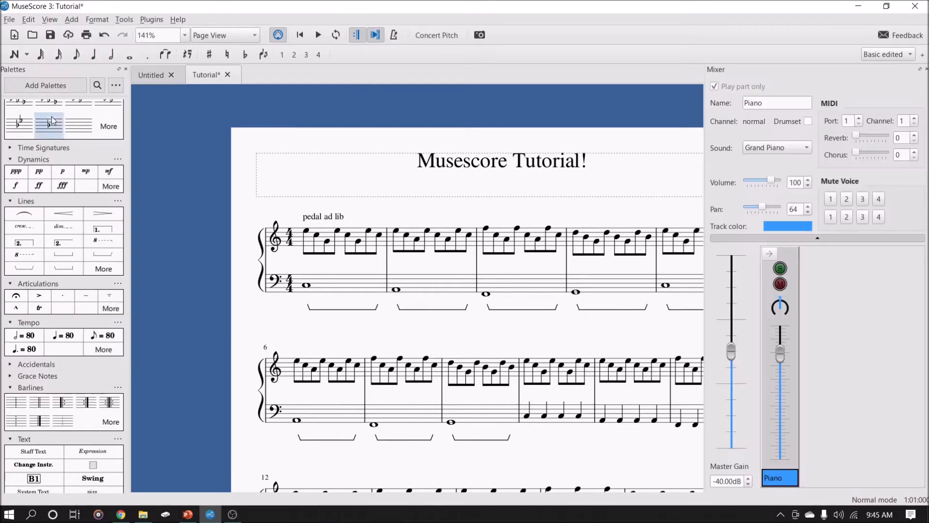
{"action": "left_click", "coordinate": [776, 150]}
{"action": "scroll", "coordinate": [766, 328], "scroll_direction": "down", "scroll_amount": 2}
{"action": "scroll", "coordinate": [767, 328], "scroll_direction": "down", "scroll_amount": 8}
{"action": "left_click", "coordinate": [786, 351]}
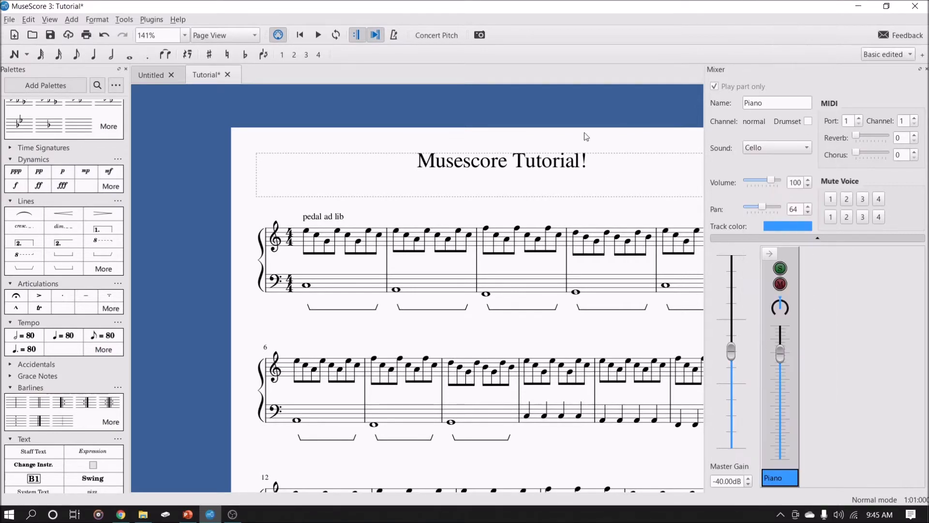
{"action": "left_click", "coordinate": [923, 69]}
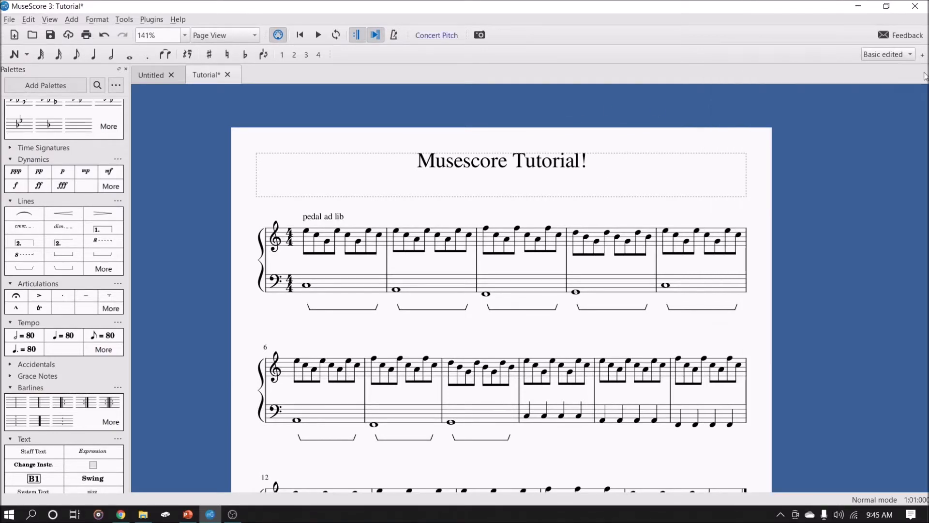
Step: Play back the score briefly from the first treble note of measure 1
{"action": "left_click", "coordinate": [311, 235]}
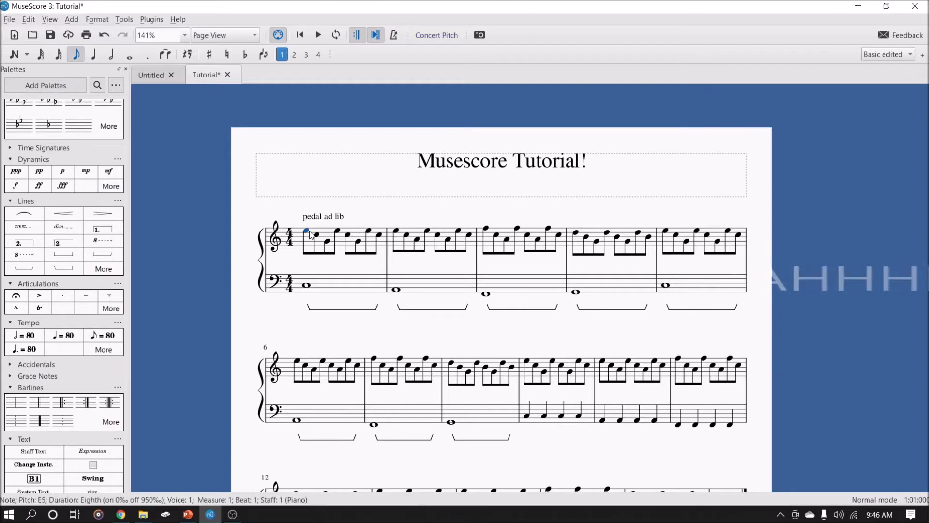
{"action": "key", "text": "space"}
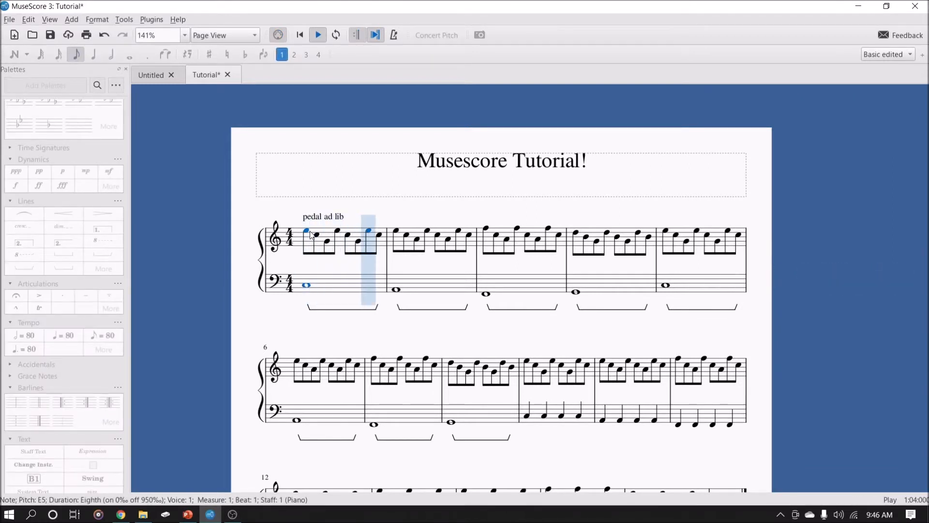
{"action": "key", "text": "space"}
Step: Play back the score briefly from the first treble note of measure 9
{"action": "left_click_drag", "start_coordinate": [481, 341], "coordinate": [406, 273]}
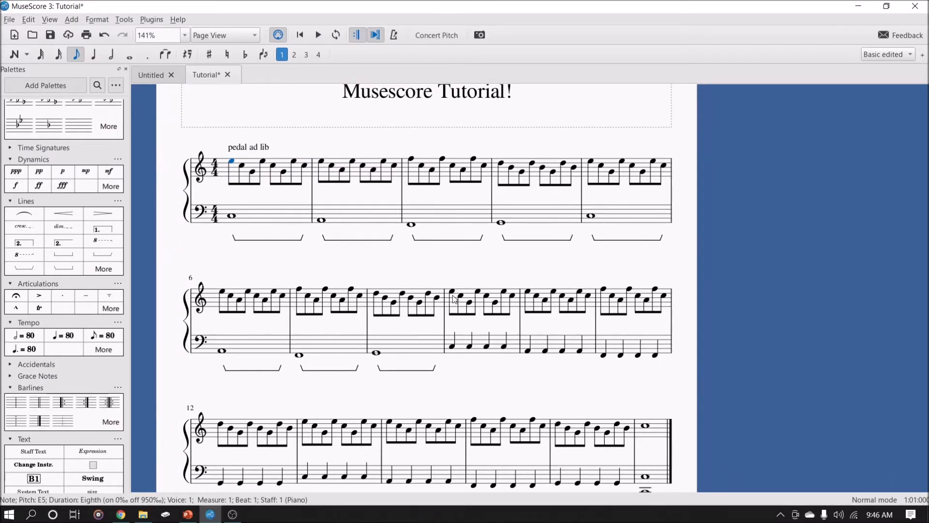
{"action": "scroll", "coordinate": [441, 307], "scroll_direction": "down", "scroll_amount": 3}
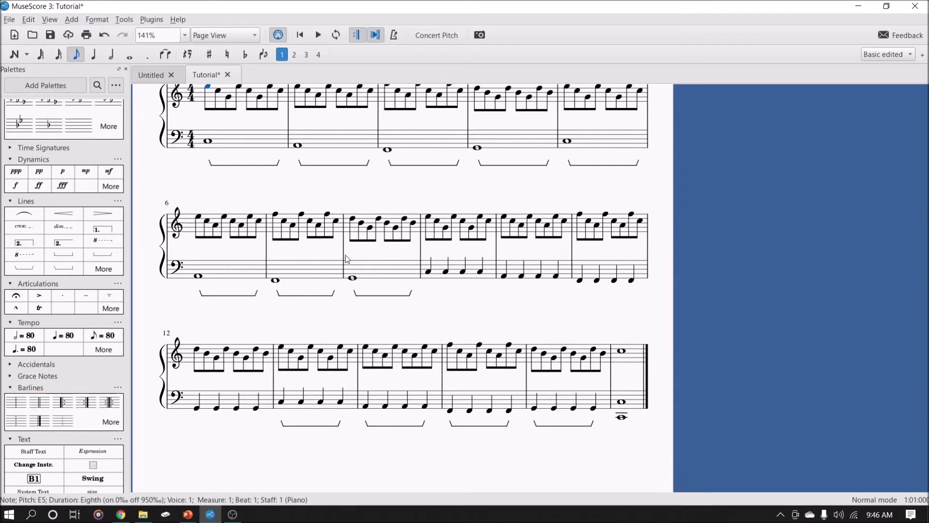
{"action": "left_click_drag", "start_coordinate": [455, 309], "coordinate": [468, 327]}
{"action": "left_click", "coordinate": [440, 234]}
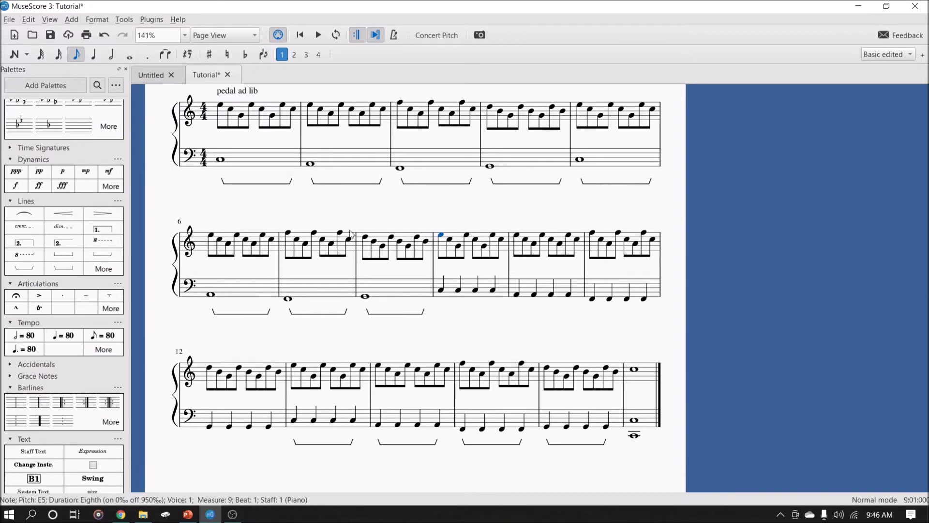
{"action": "key", "text": "space"}
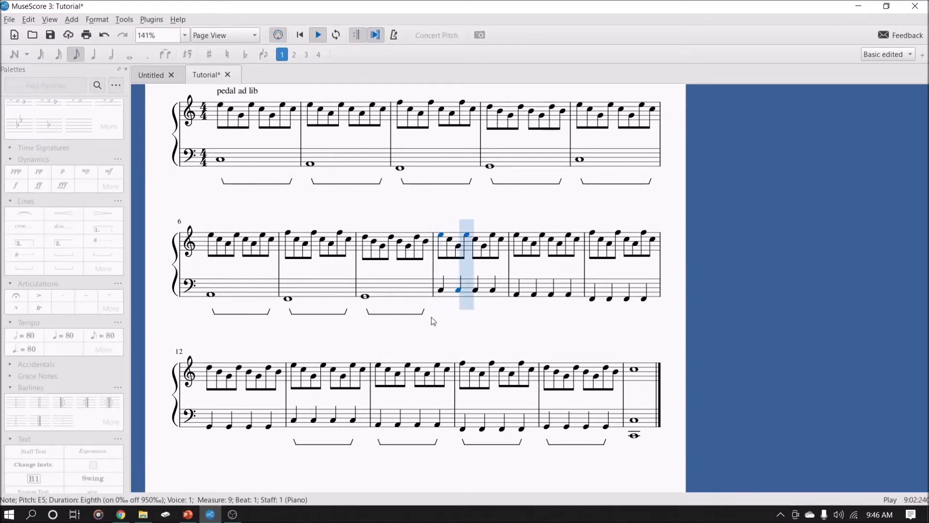
{"action": "key", "text": "space"}
Step: Add a snap pizzicato articulation to the treble E5 on beat 4 of measure 9
{"action": "left_click_drag", "start_coordinate": [458, 333], "coordinate": [465, 356]}
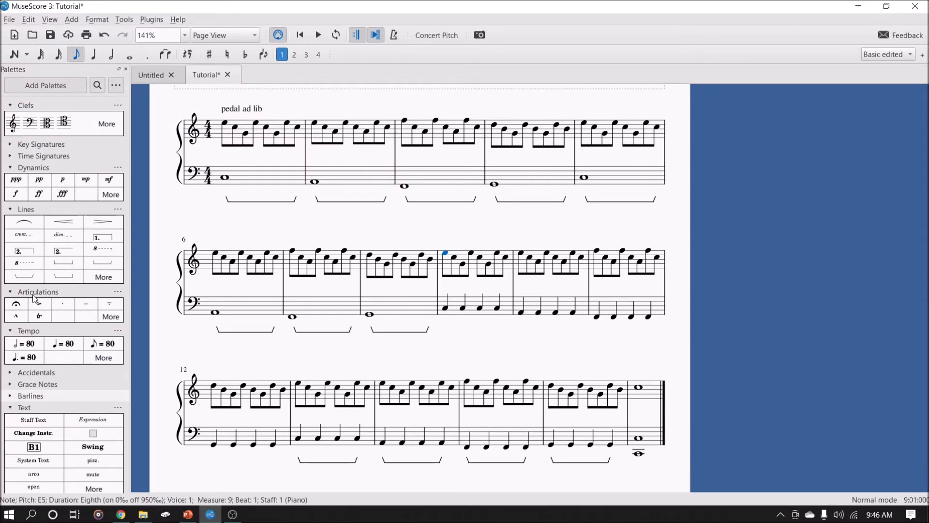
{"action": "left_click", "coordinate": [111, 317]}
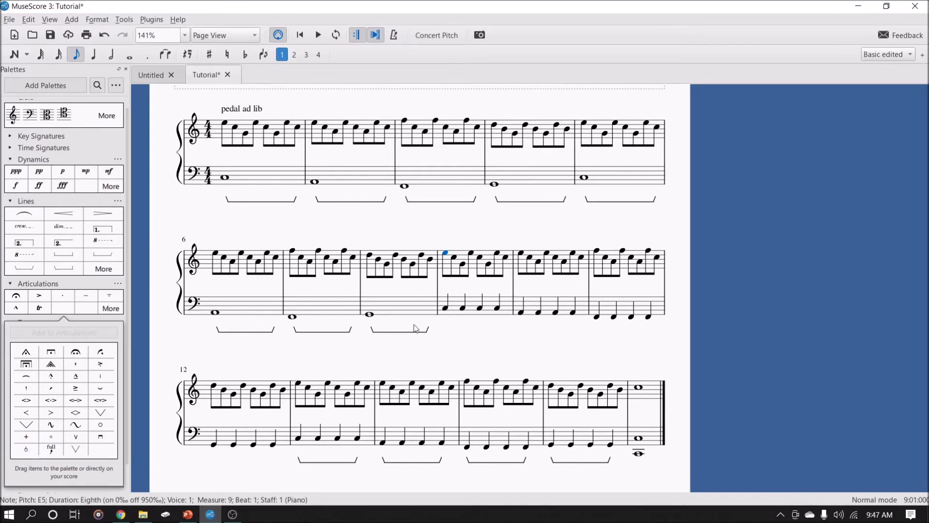
{"action": "left_click", "coordinate": [448, 257]}
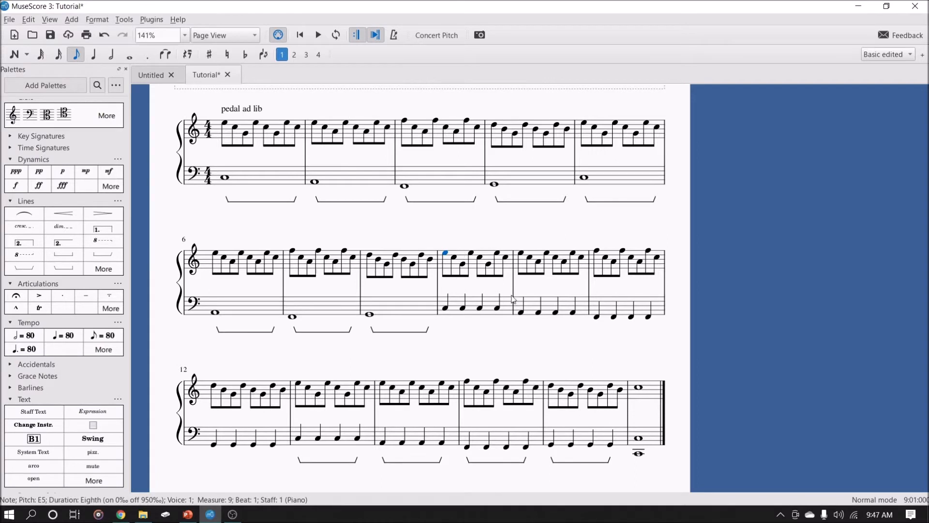
{"action": "left_click", "coordinate": [497, 252]}
{"action": "left_click", "coordinate": [103, 349]}
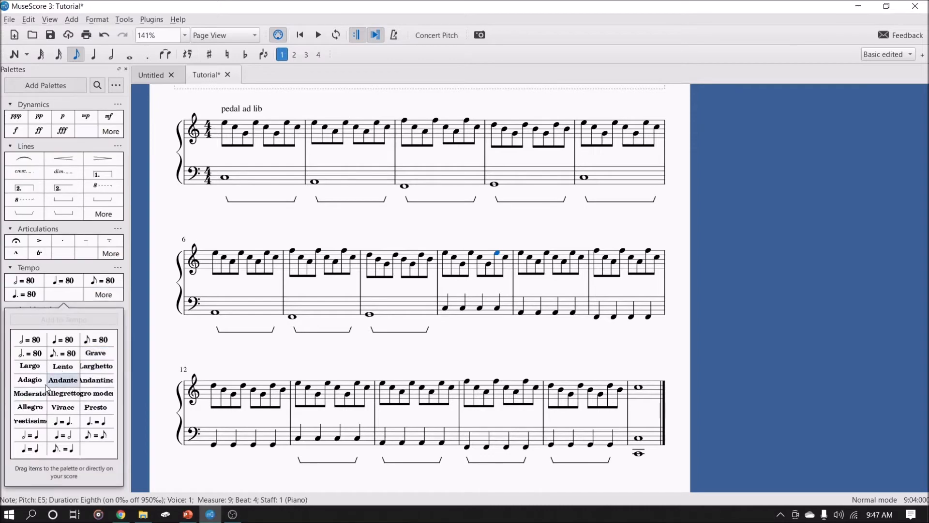
{"action": "left_click", "coordinate": [106, 300]}
{"action": "left_click", "coordinate": [111, 277]}
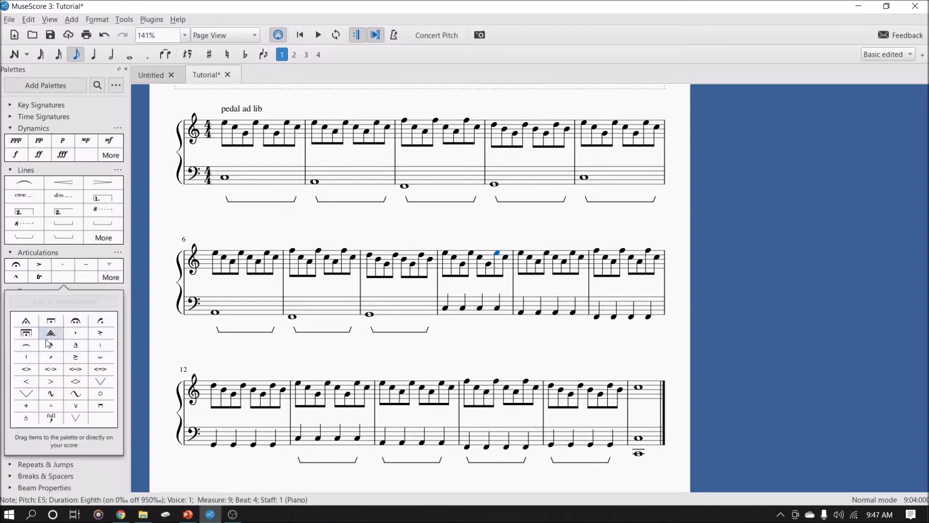
{"action": "left_click", "coordinate": [26, 418]}
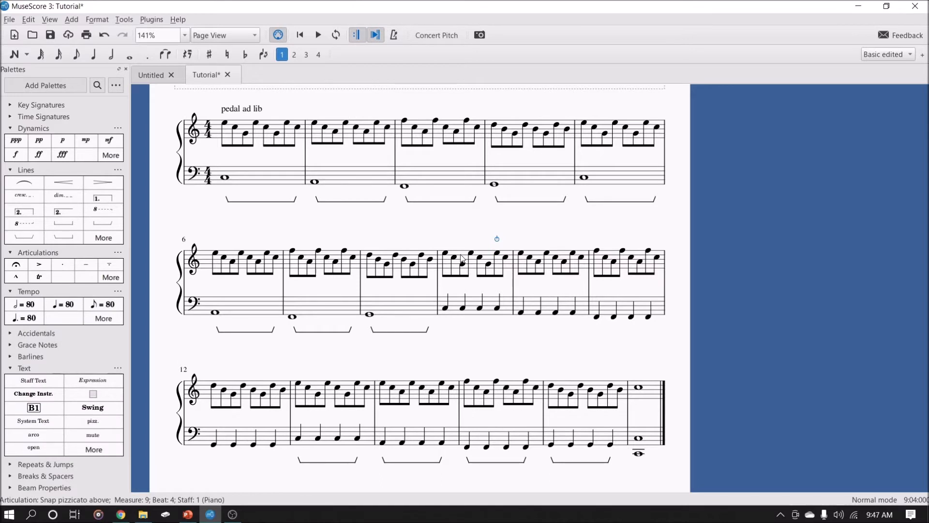
Step: Play back measure 9 from its first treble note to hear the snap pizzicato, and clear the selection
{"action": "left_click", "coordinate": [446, 253]}
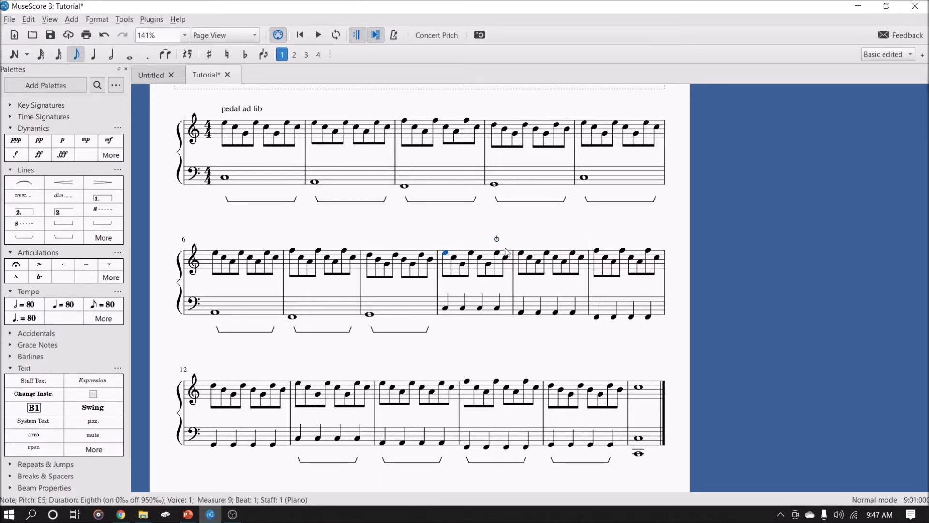
{"action": "key", "text": "space"}
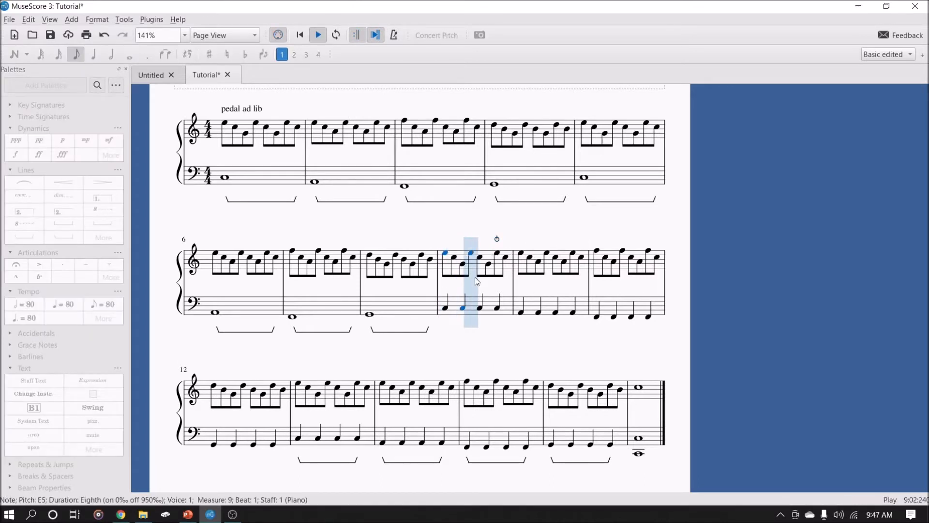
{"action": "key", "text": "space"}
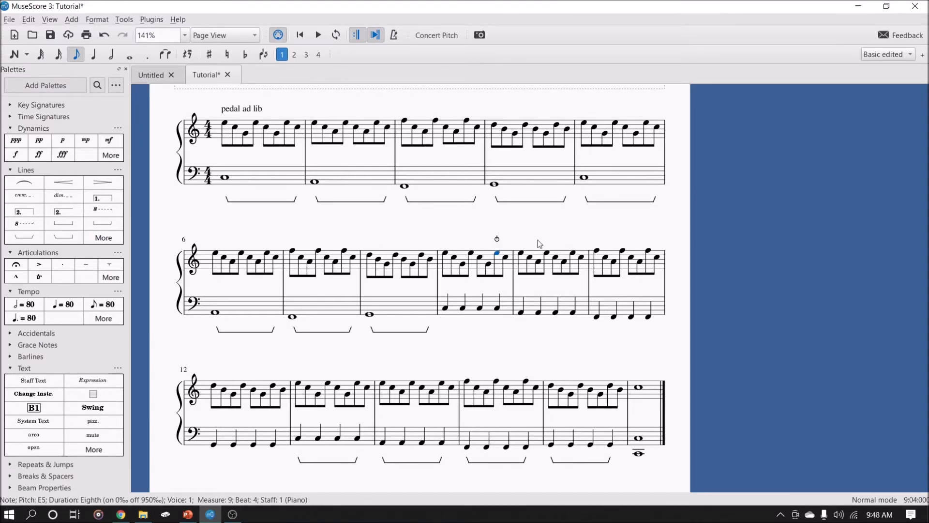
{"action": "key", "text": "Escape"}
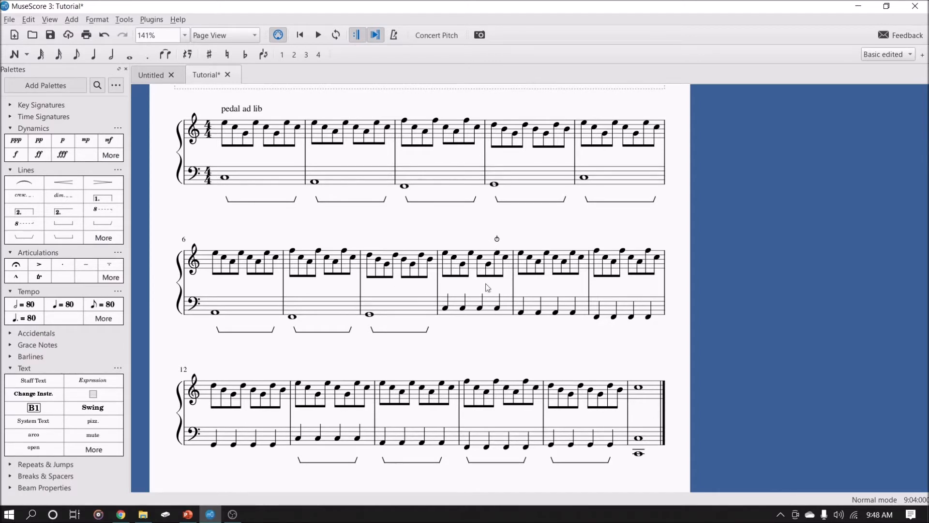
Step: Add pizz. text to the treble E5 on beat 4 of measure 9 and arco text to the following eighth note
{"action": "left_click", "coordinate": [497, 253]}
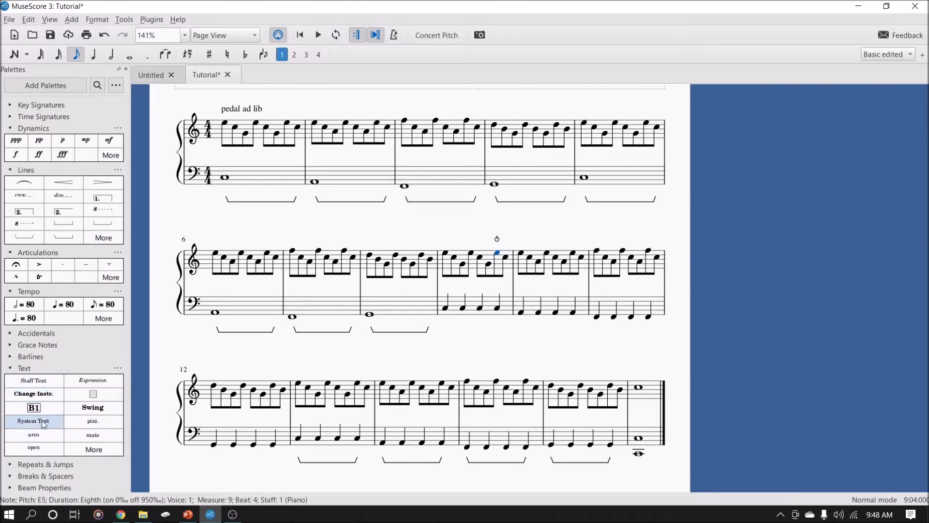
{"action": "left_click", "coordinate": [93, 421]}
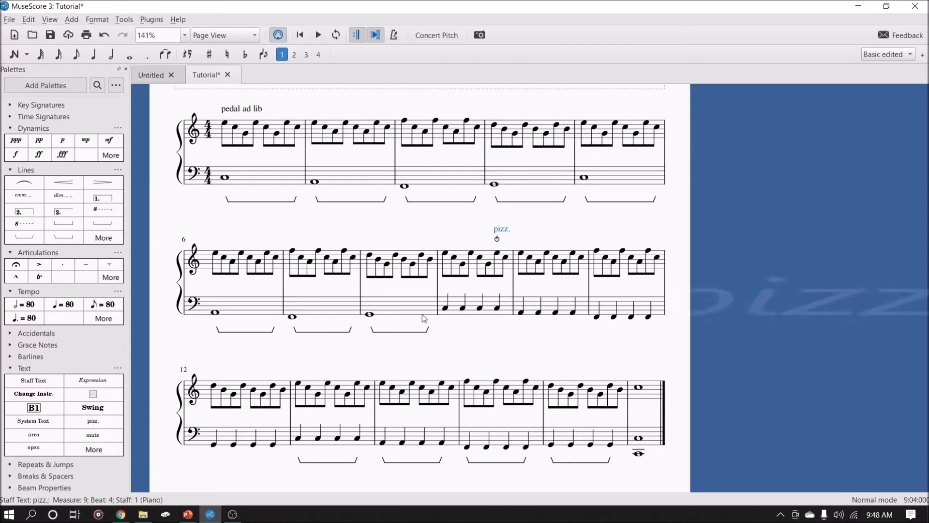
{"action": "left_click", "coordinate": [505, 260]}
{"action": "left_click", "coordinate": [33, 434]}
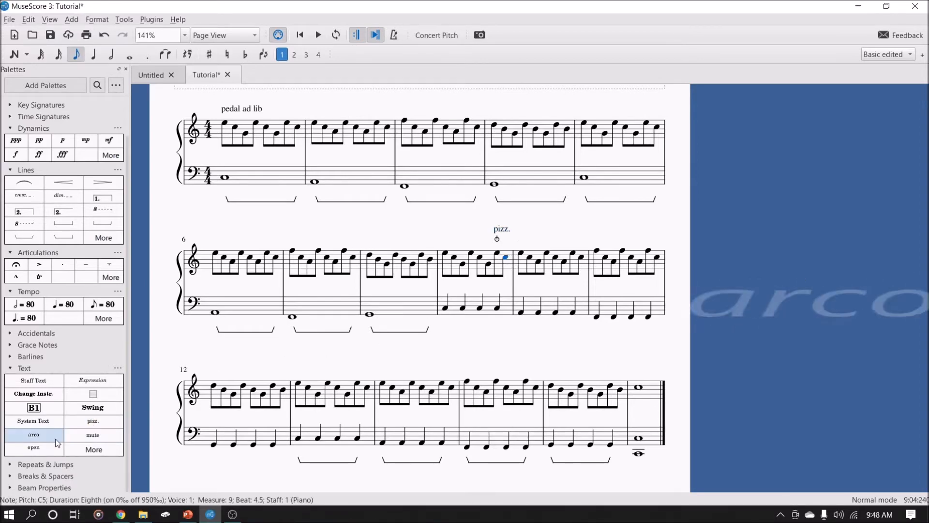
Step: Make the pizz. and arco texts in measure 9 invisible, and play back from that measure's first treble note
{"action": "left_click", "coordinate": [507, 231]}
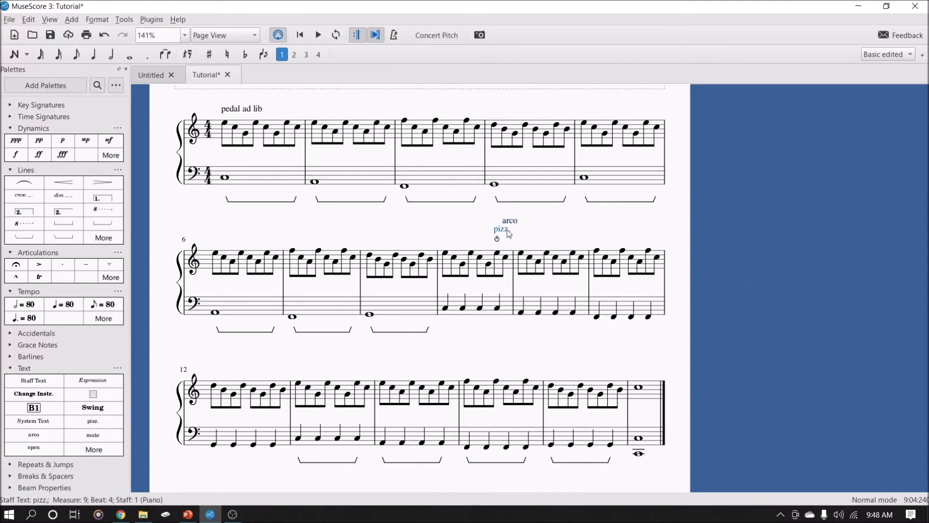
{"action": "left_click", "coordinate": [515, 223], "text": "ctrl"}
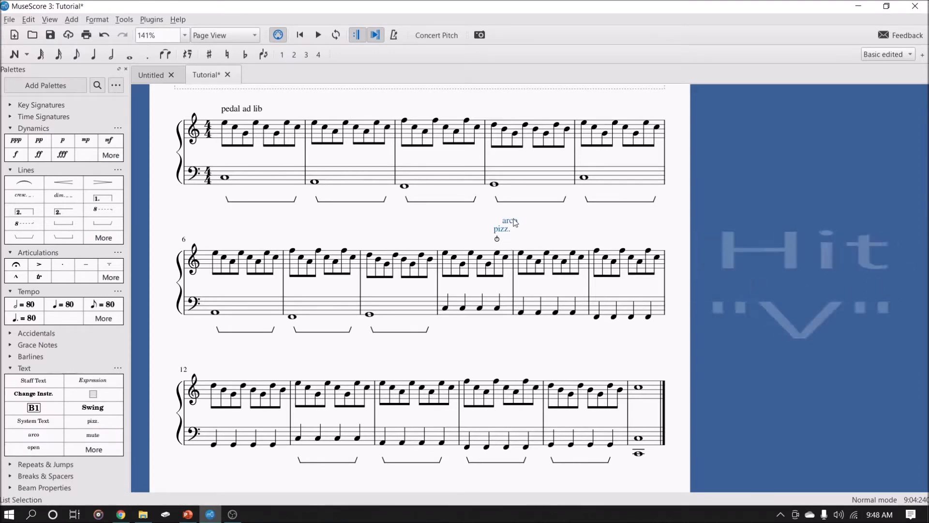
{"action": "key", "text": "v"}
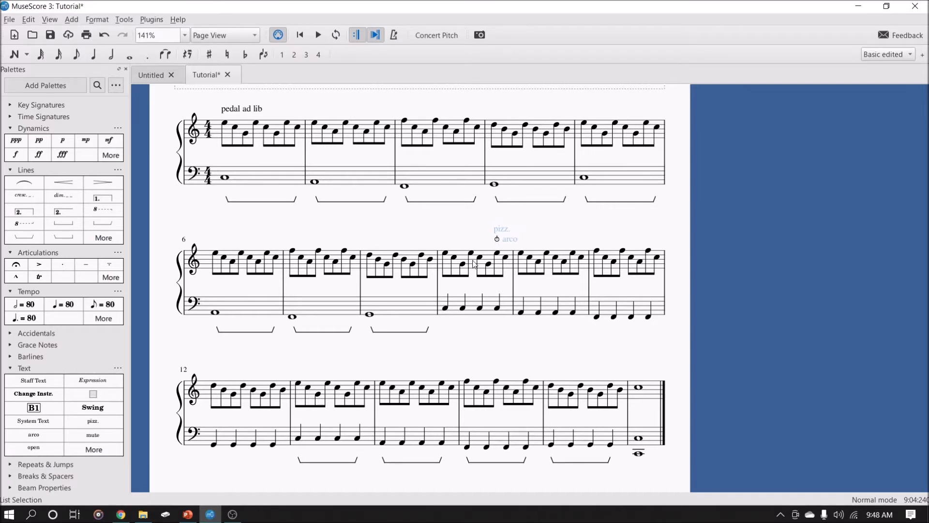
{"action": "left_click", "coordinate": [447, 258]}
{"action": "key", "text": "space"}
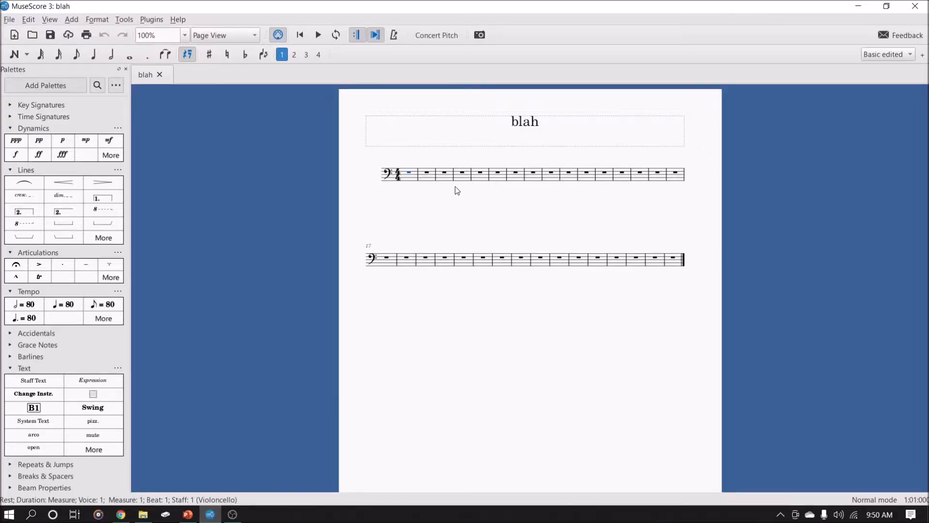
Step: Fill measures 1 to 4 of the blah cello score with quarter-note A2s, four per measure
{"action": "scroll", "coordinate": [454, 194], "scroll_direction": "up", "scroll_amount": 5}
{"action": "left_click_drag", "start_coordinate": [453, 194], "coordinate": [508, 348]}
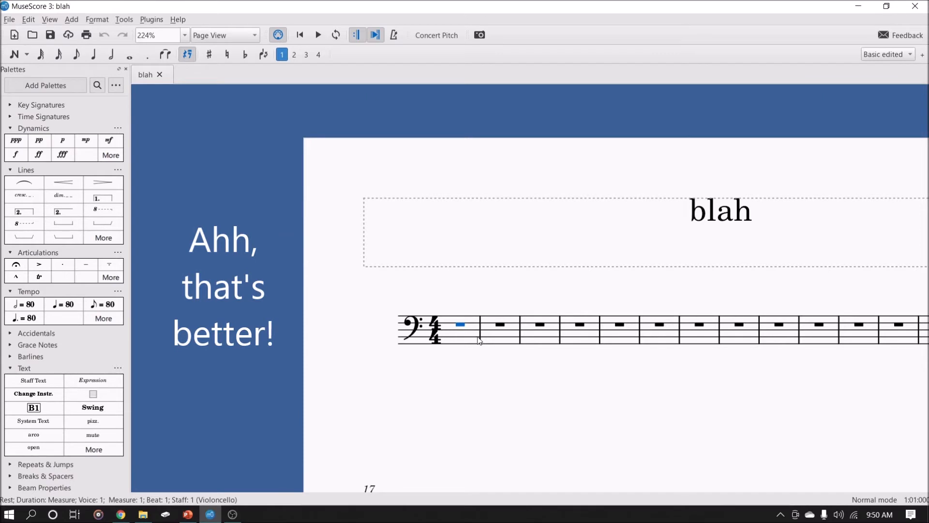
{"action": "key", "text": "n"}
{"action": "key", "text": "5"}
{"action": "key", "text": "a"}
{"action": "key", "text": "a"}
{"action": "key", "text": "a"}
{"action": "key", "text": "a"}
{"action": "key", "text": "a"}
{"action": "key", "text": "a"}
{"action": "key", "text": "a"}
{"action": "key", "text": "a"}
{"action": "key", "text": "a"}
{"action": "key", "text": "a"}
{"action": "key", "text": "a"}
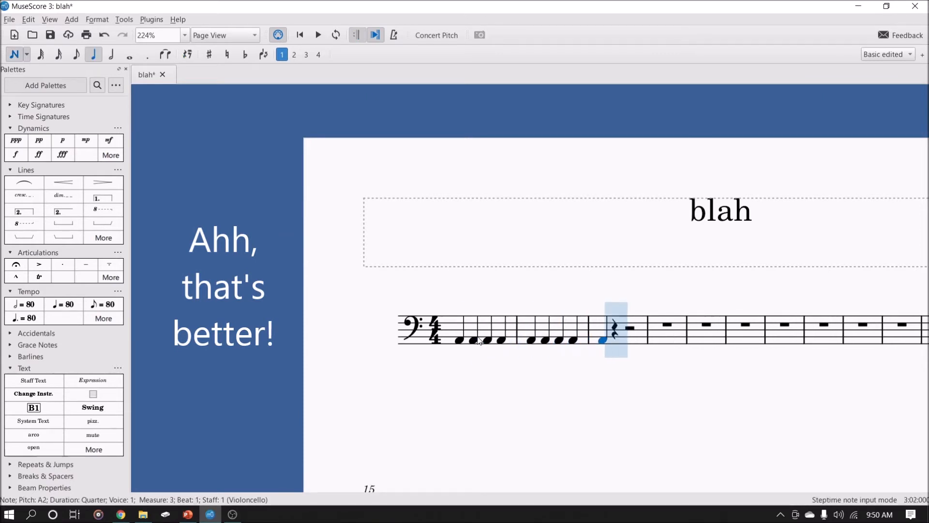
{"action": "key", "text": "a"}
{"action": "key", "text": "a"}
{"action": "key", "text": "a"}
{"action": "key", "text": "a"}
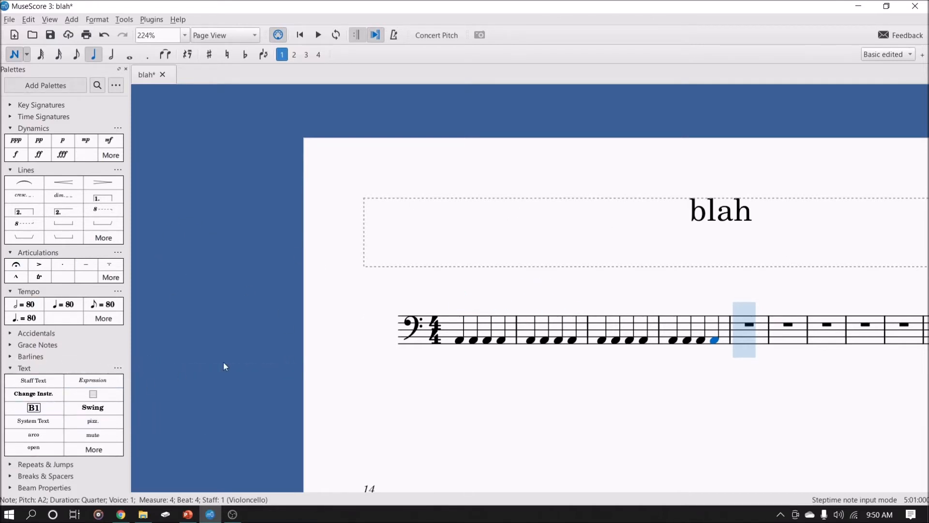
{"action": "key", "text": "Escape"}
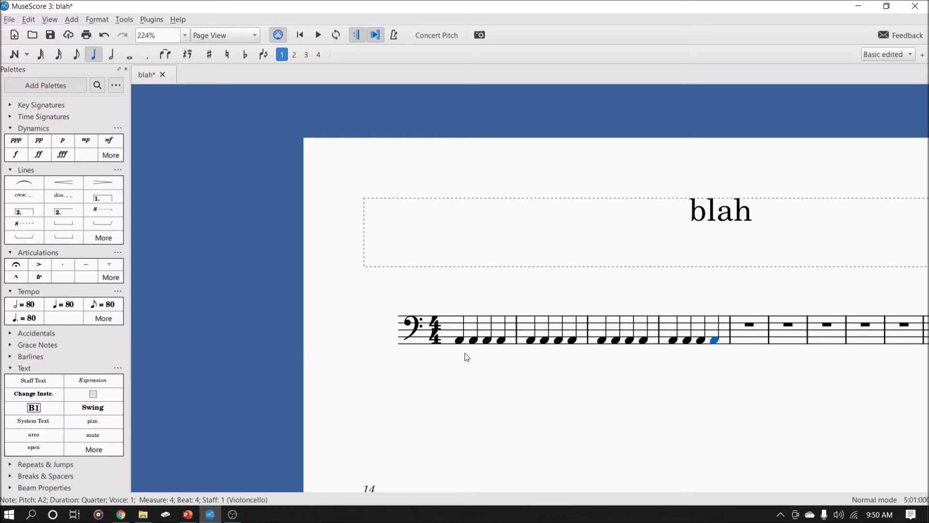
Step: Add a snap pizzicato articulation to the beat 3 note of measure 1 and play back from the first note
{"action": "left_click", "coordinate": [489, 340]}
{"action": "left_click", "coordinate": [116, 280]}
{"action": "left_click", "coordinate": [33, 420]}
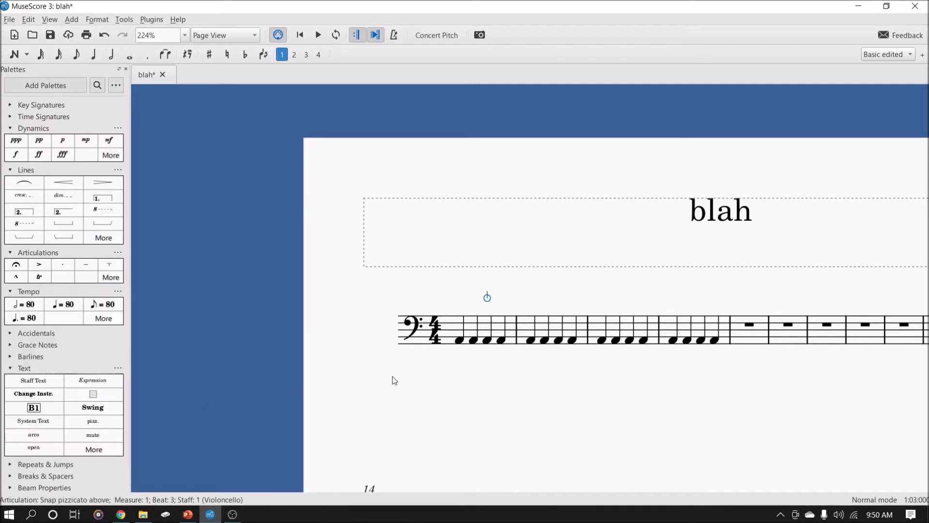
{"action": "left_click", "coordinate": [459, 341]}
{"action": "key", "text": "space"}
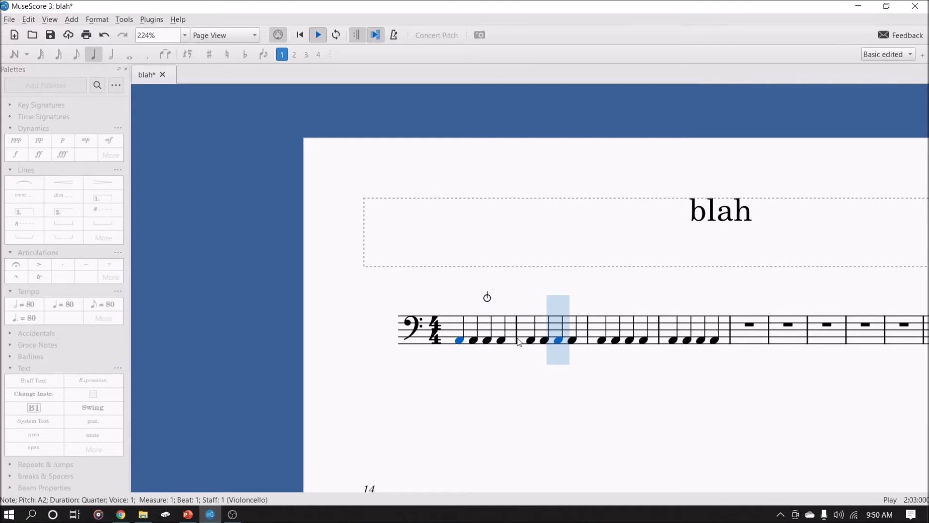
{"action": "key", "text": "space"}
Step: Add pizz. text to beat 3 and arco text to beat 4 of measure 1, and play back from the first note
{"action": "left_click", "coordinate": [487, 340]}
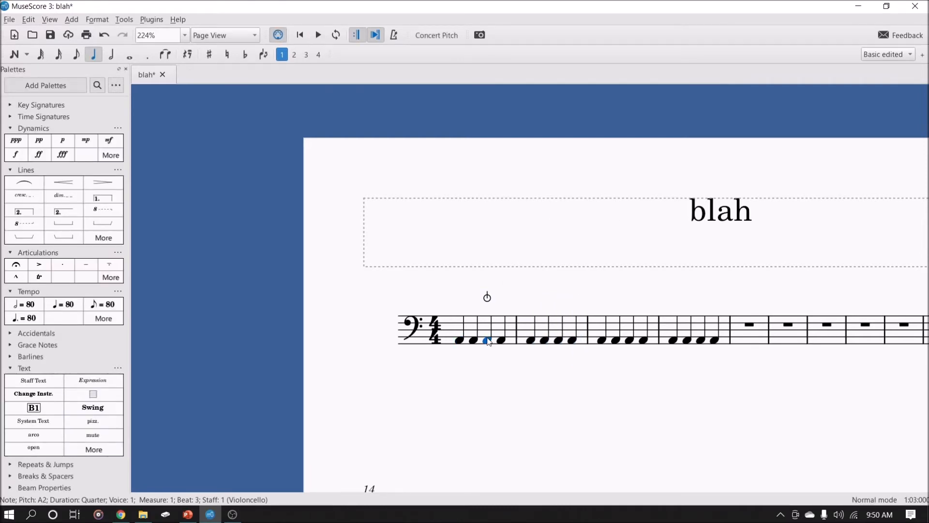
{"action": "left_click", "coordinate": [93, 420]}
{"action": "left_click", "coordinate": [501, 340]}
{"action": "left_click", "coordinate": [33, 435]}
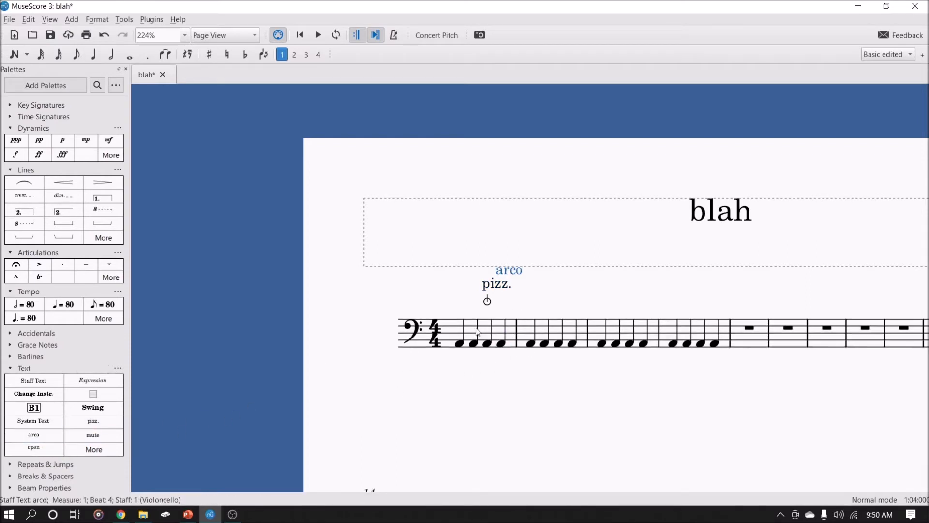
{"action": "left_click", "coordinate": [502, 289]}
{"action": "left_click", "coordinate": [463, 346]}
{"action": "key", "text": "space"}
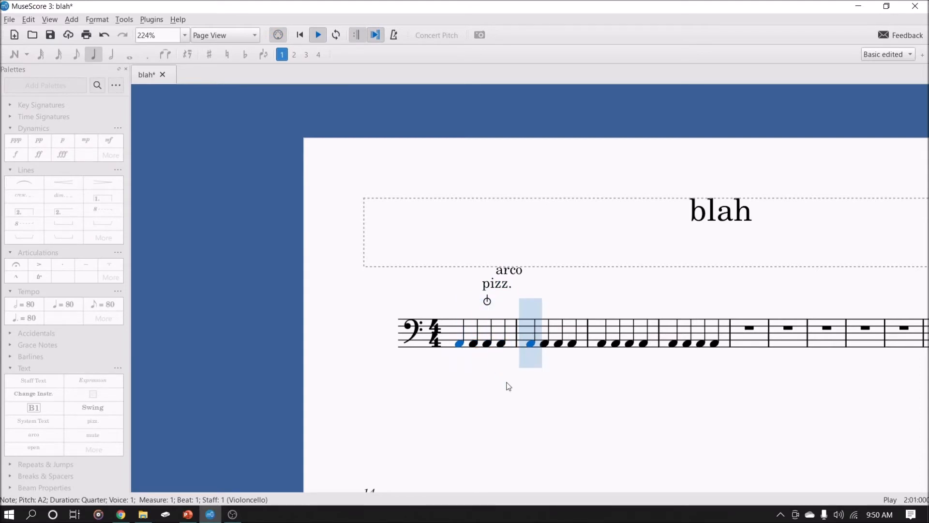
{"action": "key", "text": "space"}
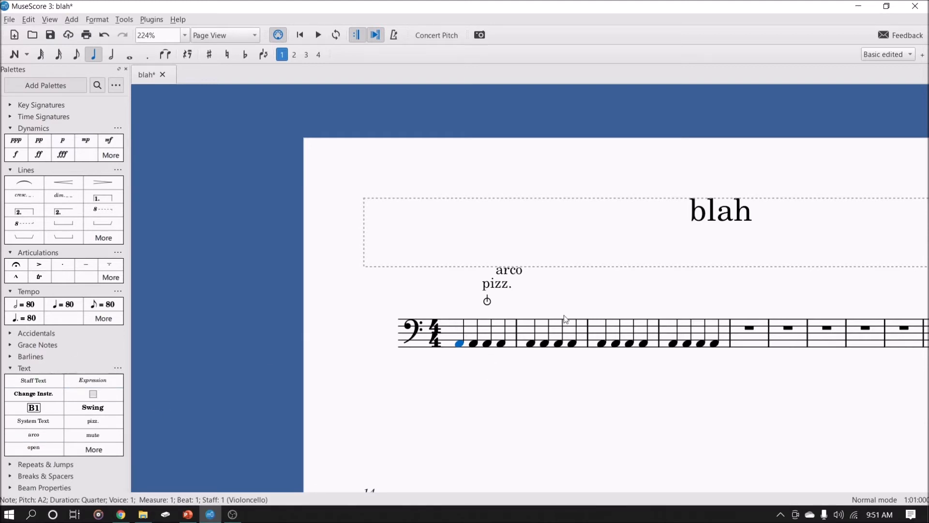
Step: Replace the snap pizzicato on beat 3 of measure 1 with the Muted (closed) articulation, and play back from the first note
{"action": "left_click", "coordinate": [487, 301]}
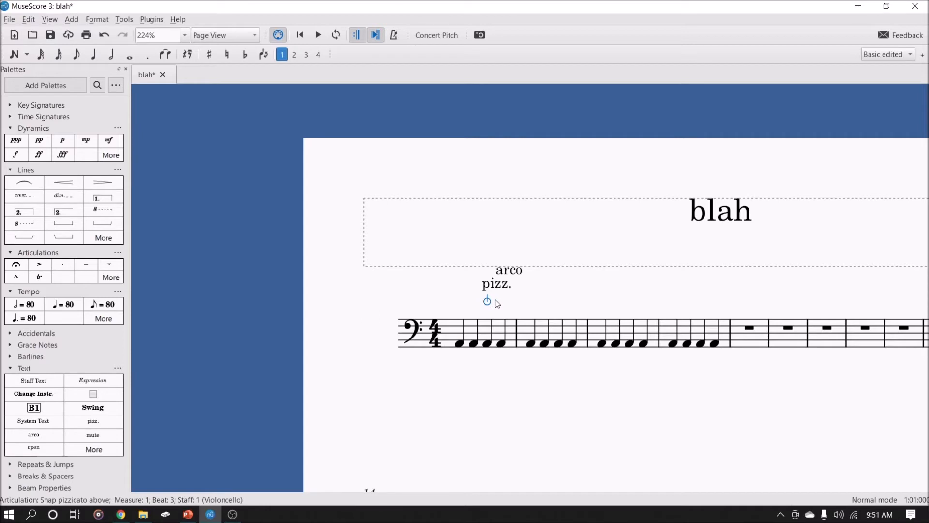
{"action": "key", "text": "Delete"}
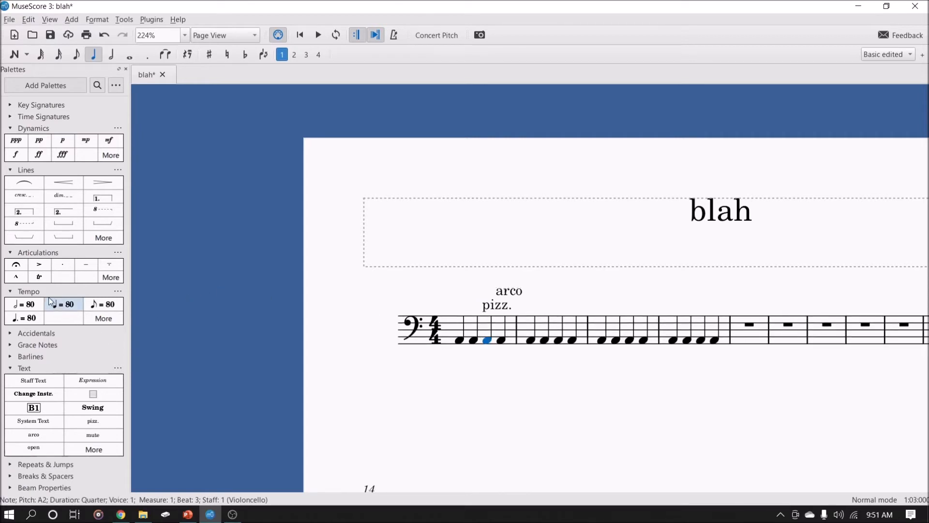
{"action": "left_click", "coordinate": [110, 277]}
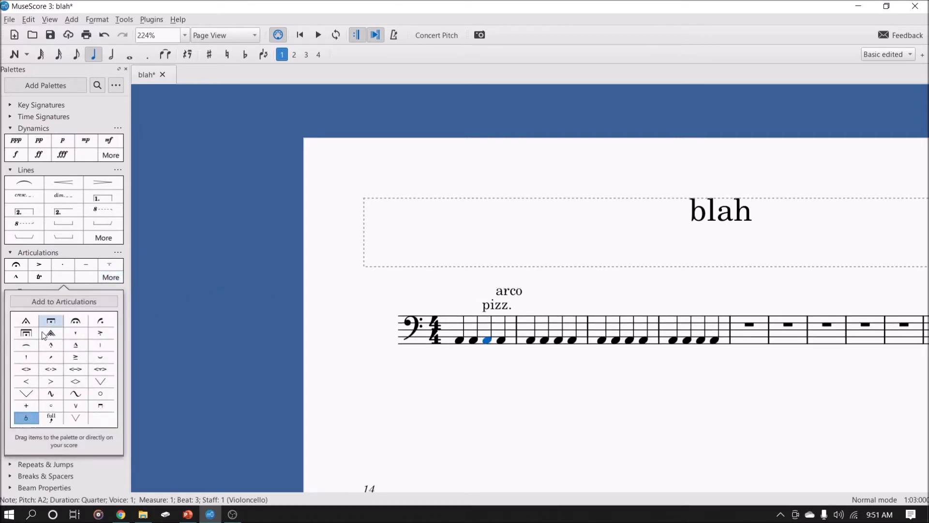
{"action": "left_click", "coordinate": [27, 409]}
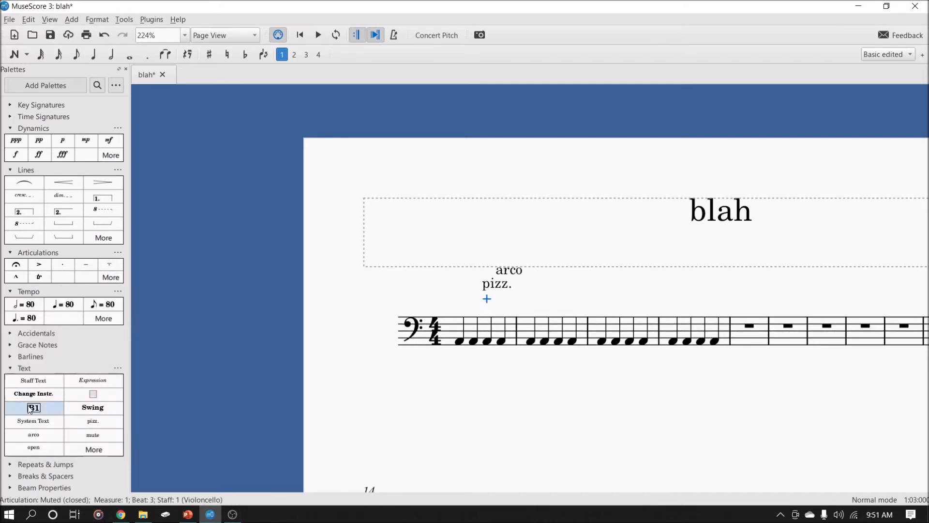
{"action": "left_click", "coordinate": [458, 341]}
{"action": "key", "text": "space"}
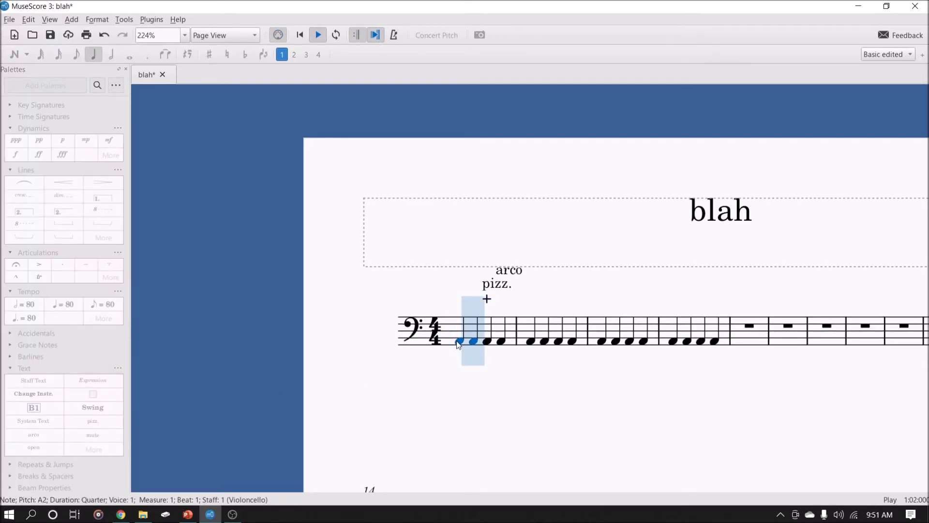
{"action": "key", "text": "space"}
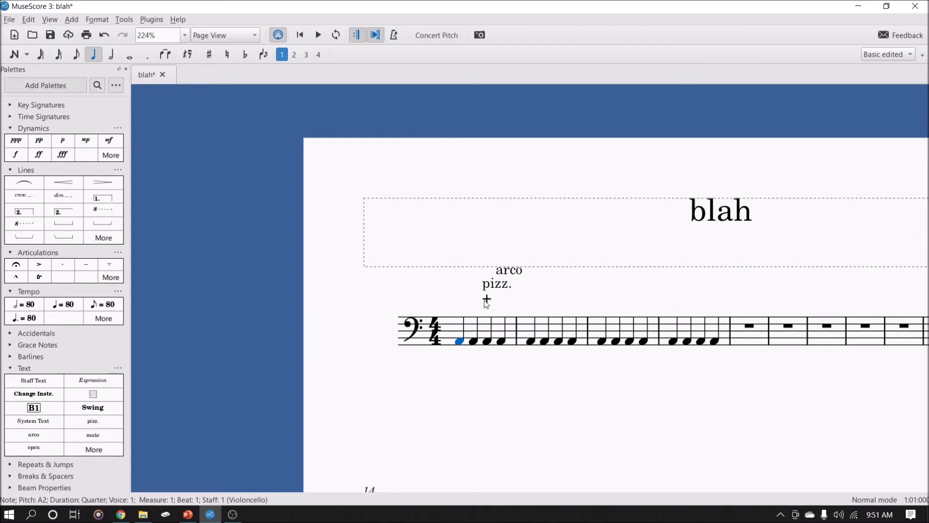
Step: Delete the pizz. and arco texts from measure 1 and play back from the first note
{"action": "left_click", "coordinate": [498, 286]}
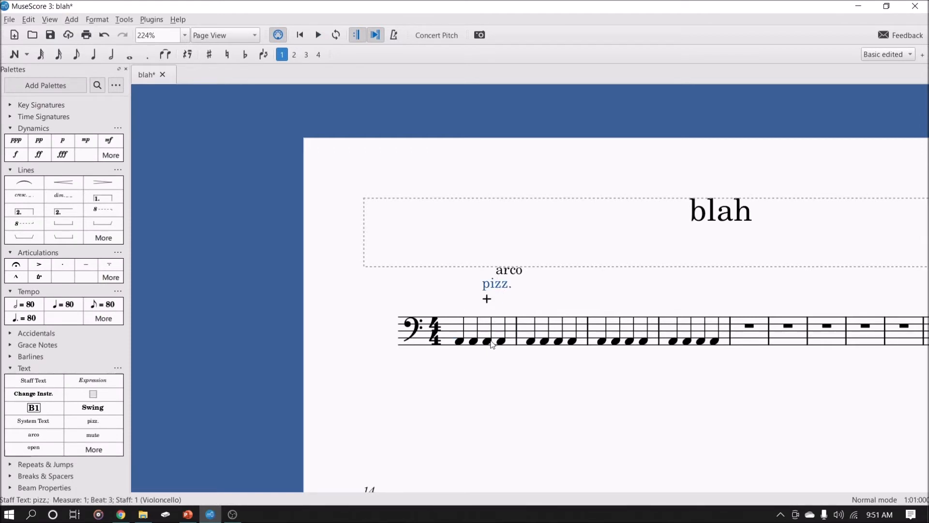
{"action": "key", "text": "Delete"}
{"action": "left_click", "coordinate": [510, 304]}
{"action": "key", "text": "Delete"}
{"action": "left_click", "coordinate": [462, 340]}
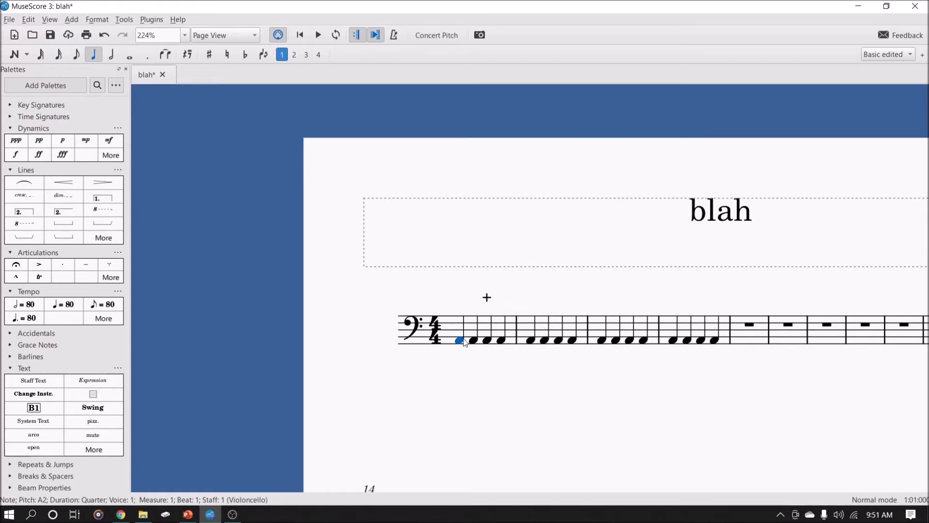
{"action": "key", "text": "space"}
{"action": "key", "text": "space"}
Step: Add a snap pizzicato articulation above the first note of measure 1
{"action": "left_click", "coordinate": [119, 317]}
{"action": "left_click", "coordinate": [111, 253]}
{"action": "left_click", "coordinate": [110, 253]}
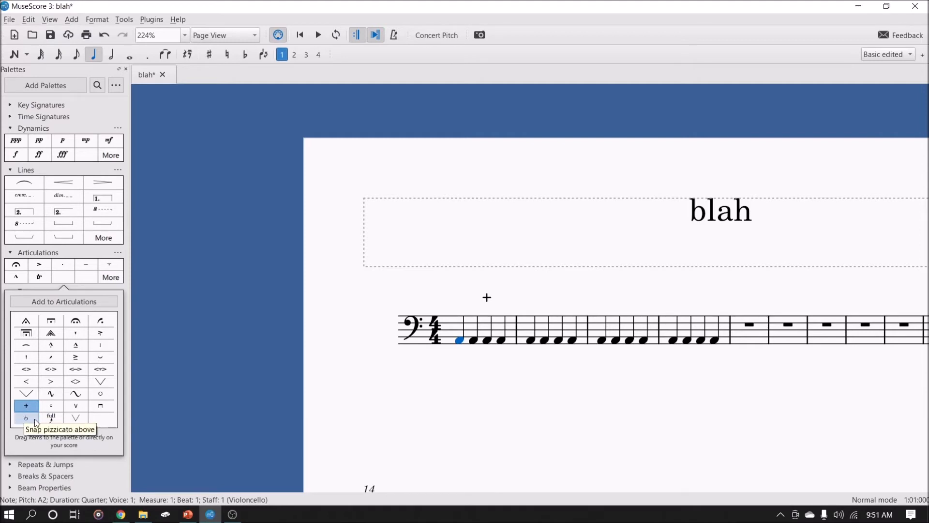
{"action": "left_click_drag", "start_coordinate": [29, 424], "coordinate": [473, 304]}
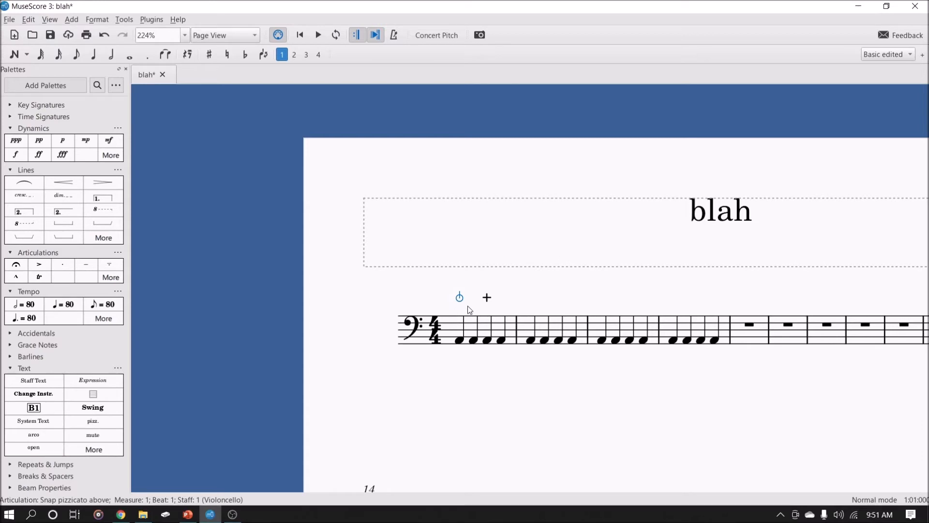
{"action": "scroll", "coordinate": [476, 317], "scroll_direction": "up", "scroll_amount": 1}
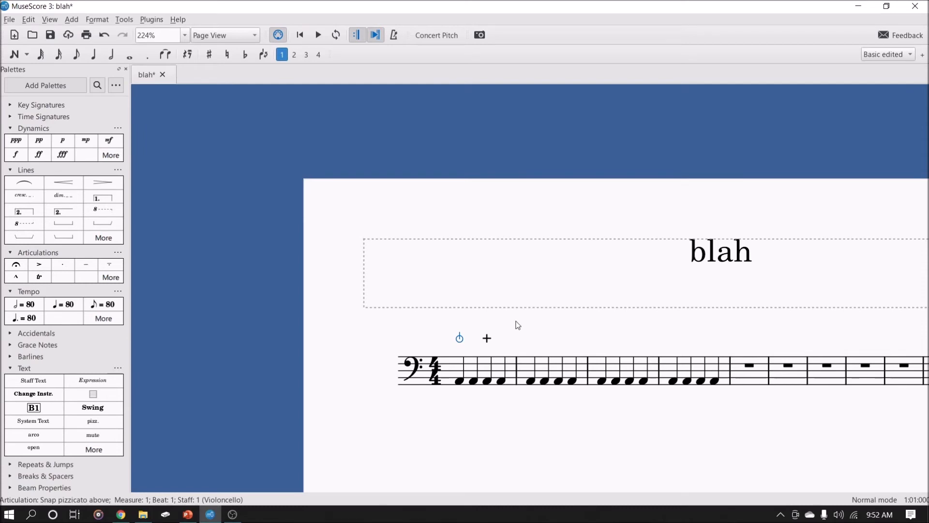
Step: Delete the snap pizzicato on beat 1 and the Muted (closed) articulation on beat 3 of measure 1
{"action": "key", "text": "Delete"}
{"action": "left_click", "coordinate": [487, 339]}
{"action": "key", "text": "Delete"}
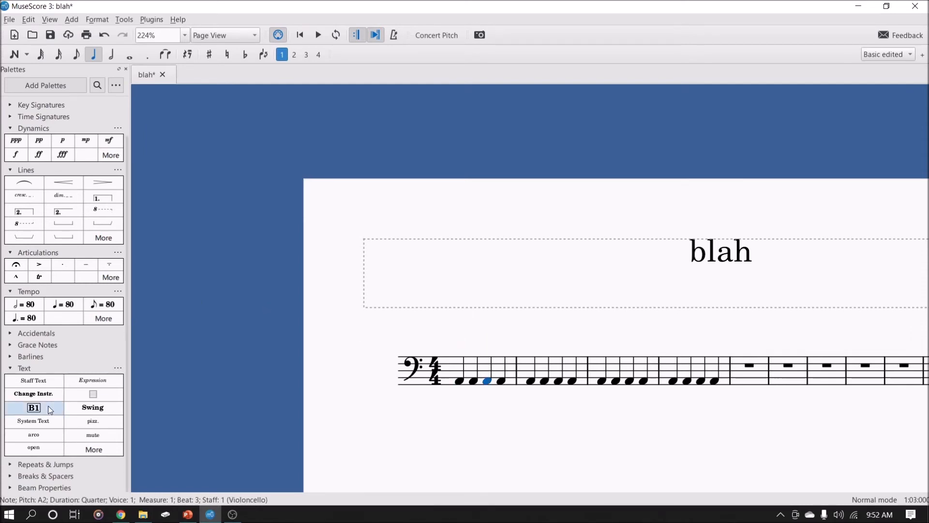
Step: Add a snap pizzicato to beat 3 of measure 1 and a Muted (closed) articulation to beat 3 of measure 2
{"action": "left_click", "coordinate": [118, 275]}
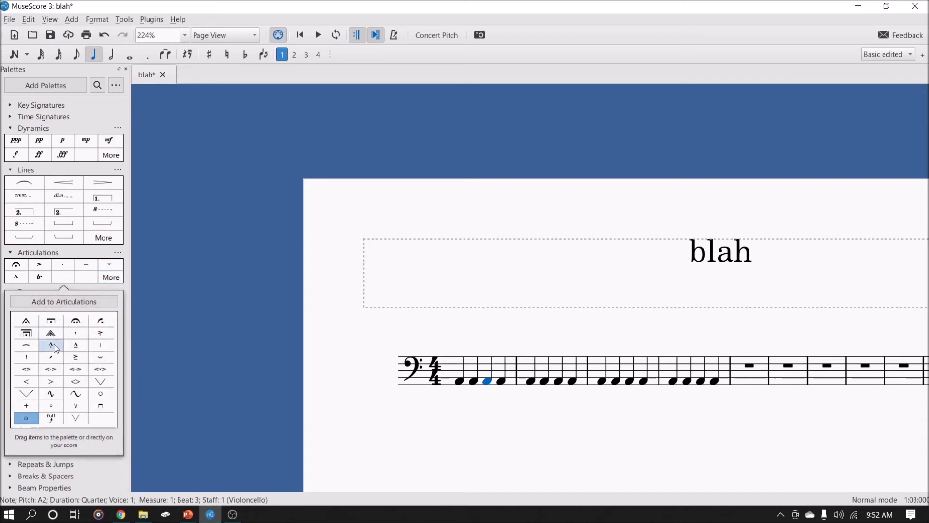
{"action": "left_click", "coordinate": [34, 409]}
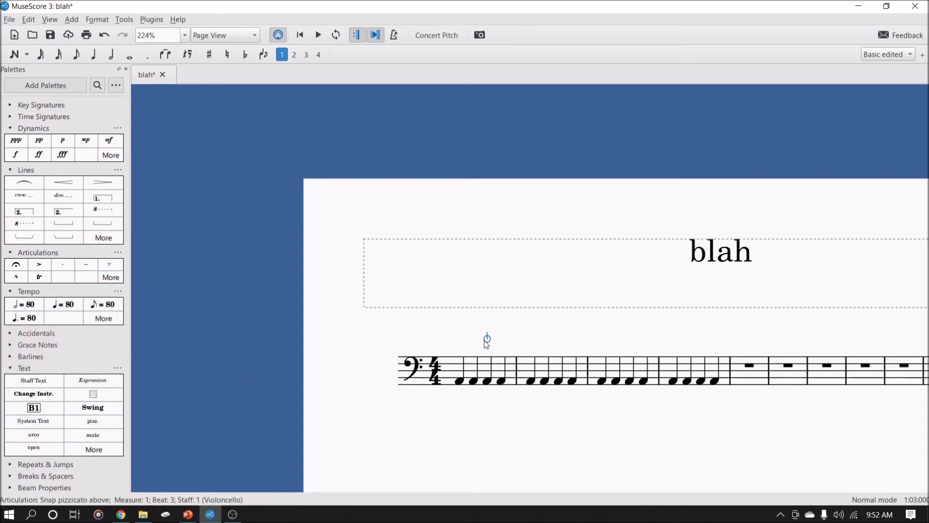
{"action": "left_click", "coordinate": [459, 380]}
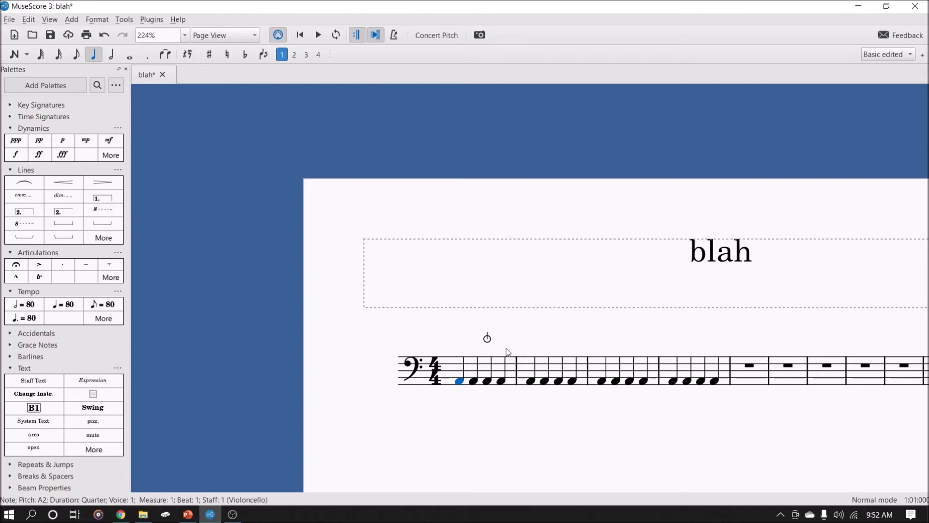
{"action": "left_click", "coordinate": [558, 380]}
{"action": "left_click", "coordinate": [110, 277]}
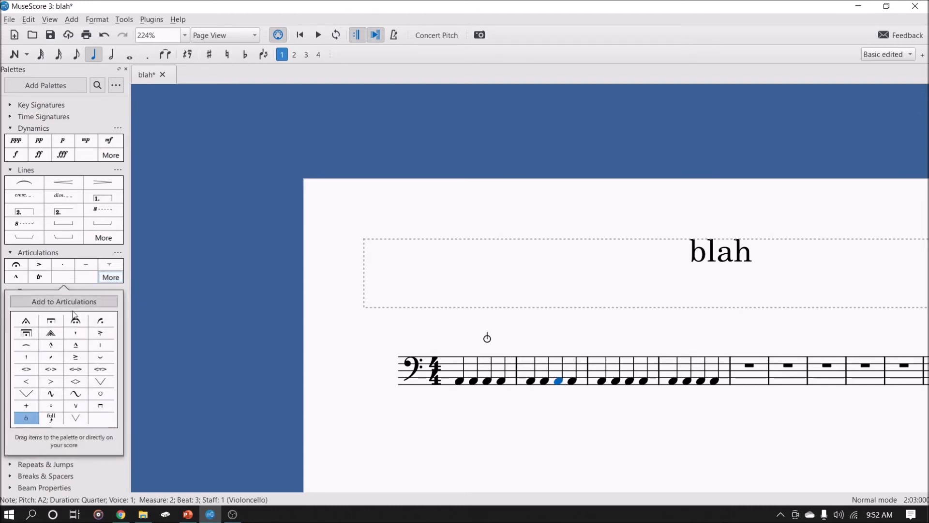
{"action": "left_click", "coordinate": [26, 405]}
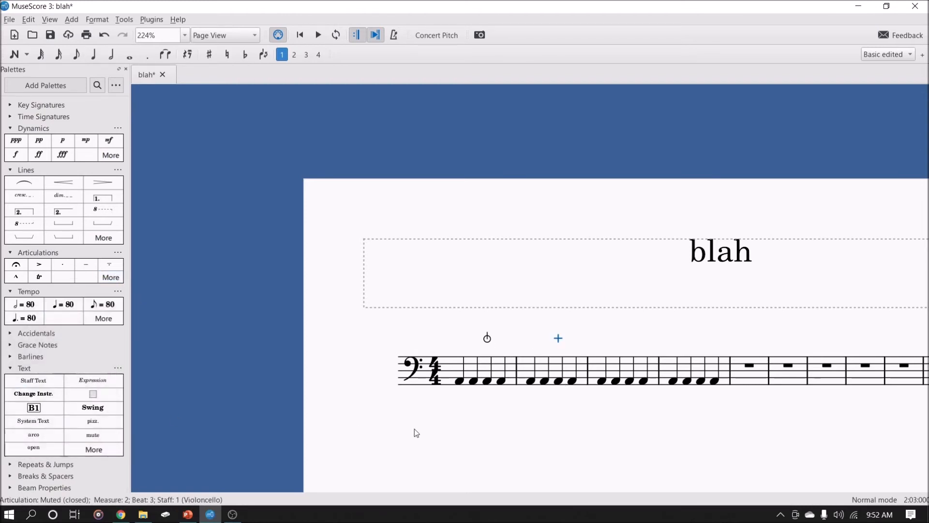
{"action": "left_click", "coordinate": [460, 381]}
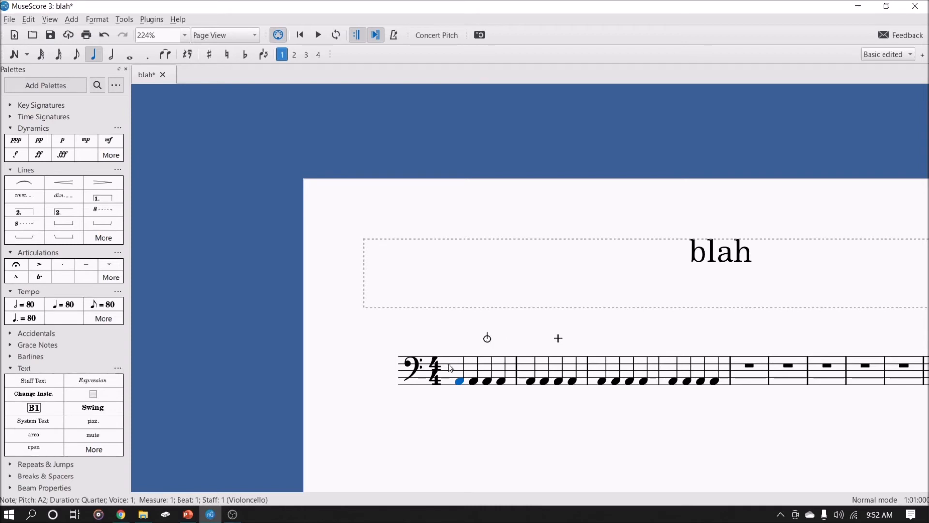
Step: Add pizz. text to beat 3 and arco text to beat 4 in both measure 1 and measure 2
{"action": "left_click", "coordinate": [488, 381]}
{"action": "left_click", "coordinate": [93, 421]}
{"action": "left_click", "coordinate": [501, 381]}
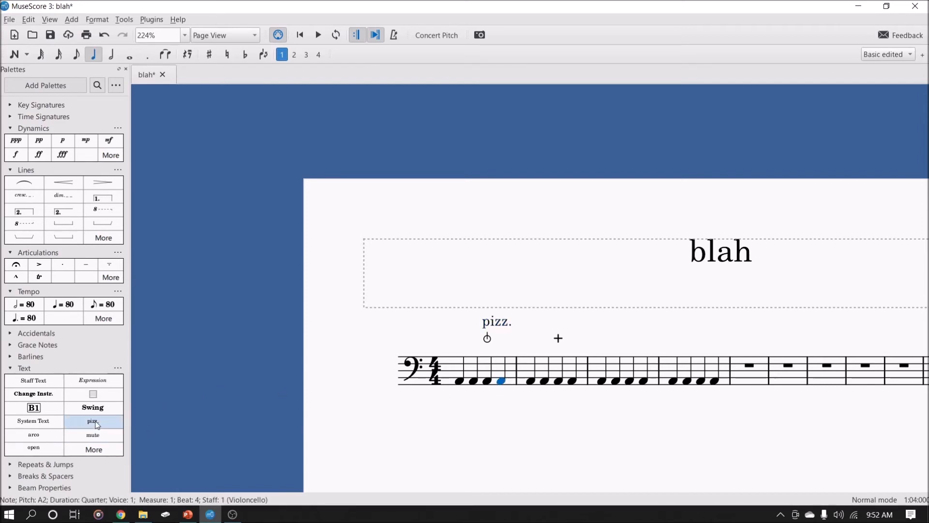
{"action": "left_click", "coordinate": [48, 434]}
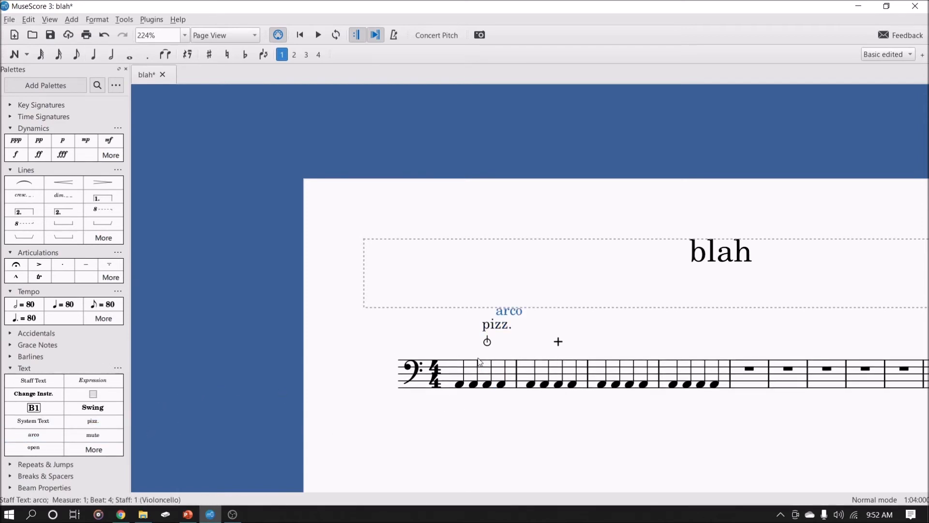
{"action": "left_click", "coordinate": [559, 383]}
{"action": "left_click", "coordinate": [102, 426]}
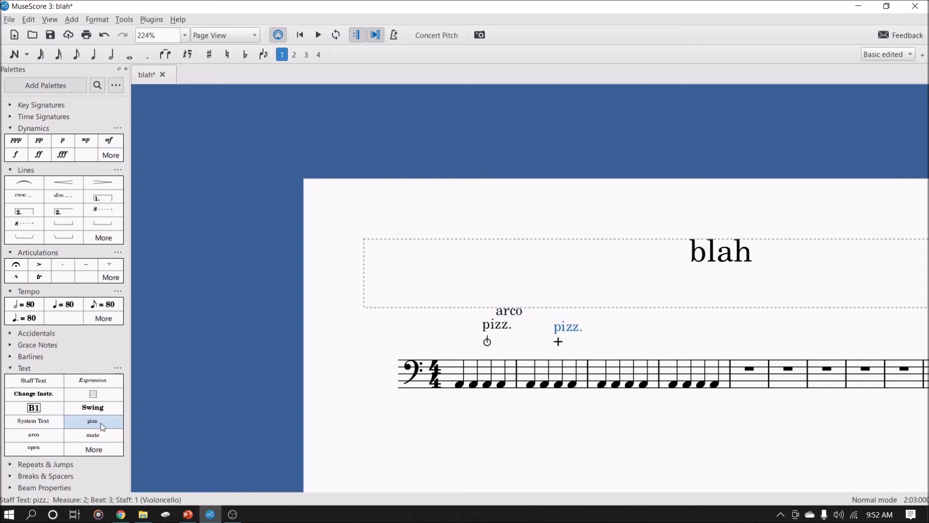
{"action": "left_click", "coordinate": [575, 384]}
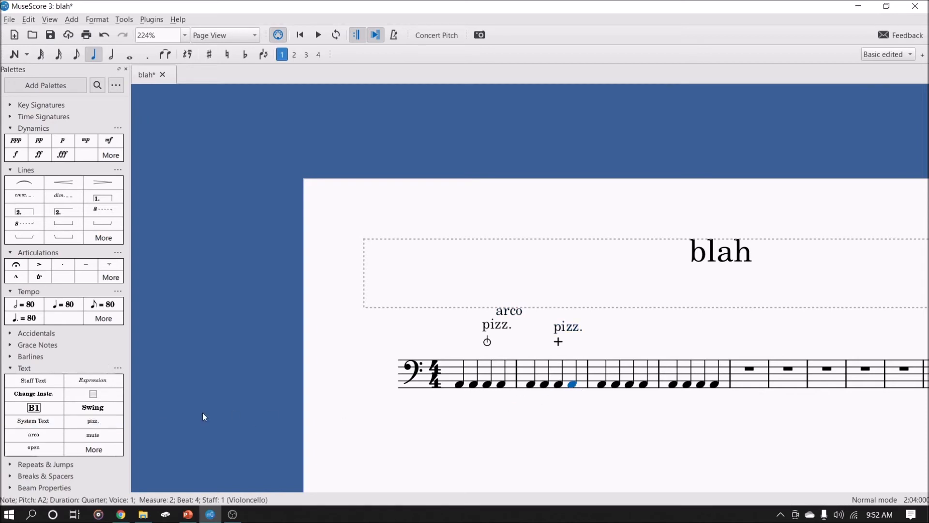
{"action": "left_click", "coordinate": [34, 434]}
Step: Make the pizz. and arco texts in measures 1 and 2 invisible all at once
{"action": "left_click", "coordinate": [502, 327]}
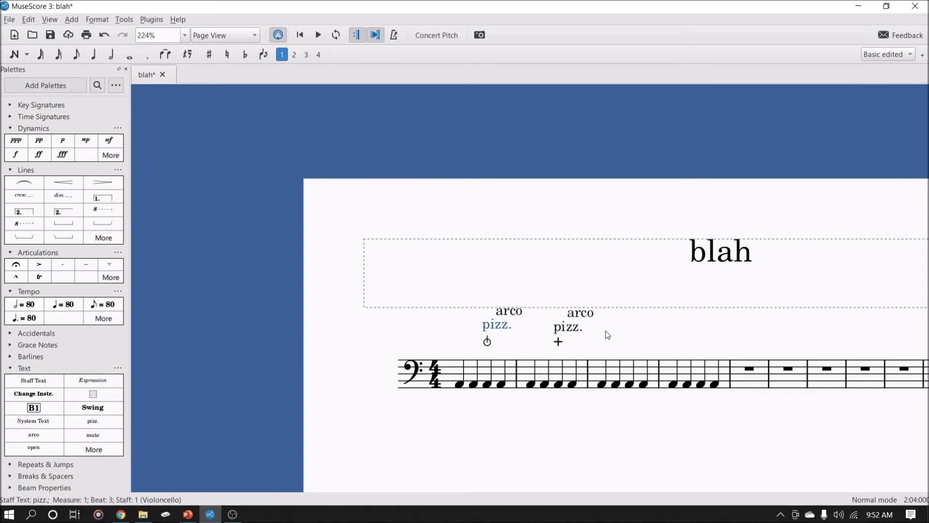
{"action": "left_click", "coordinate": [516, 314], "text": "ctrl"}
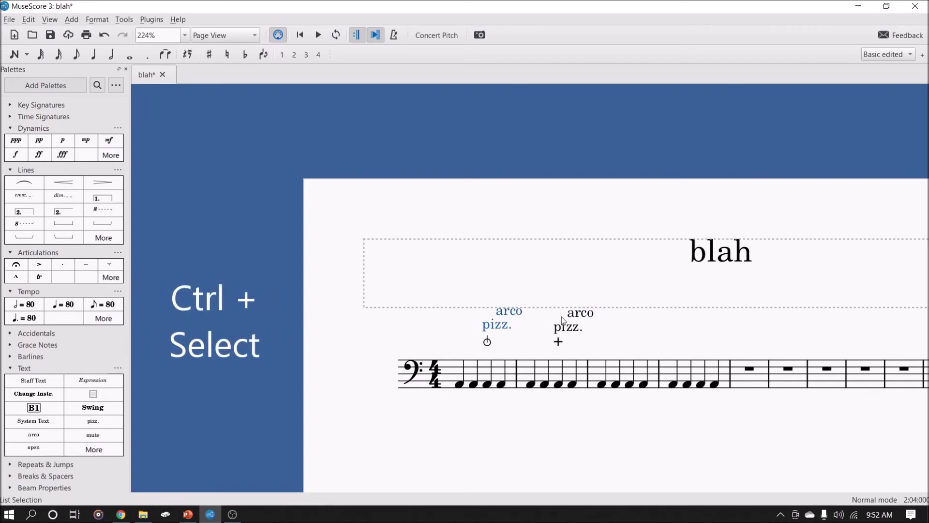
{"action": "left_click", "coordinate": [574, 313], "text": "ctrl"}
{"action": "left_click", "coordinate": [567, 330], "text": "ctrl"}
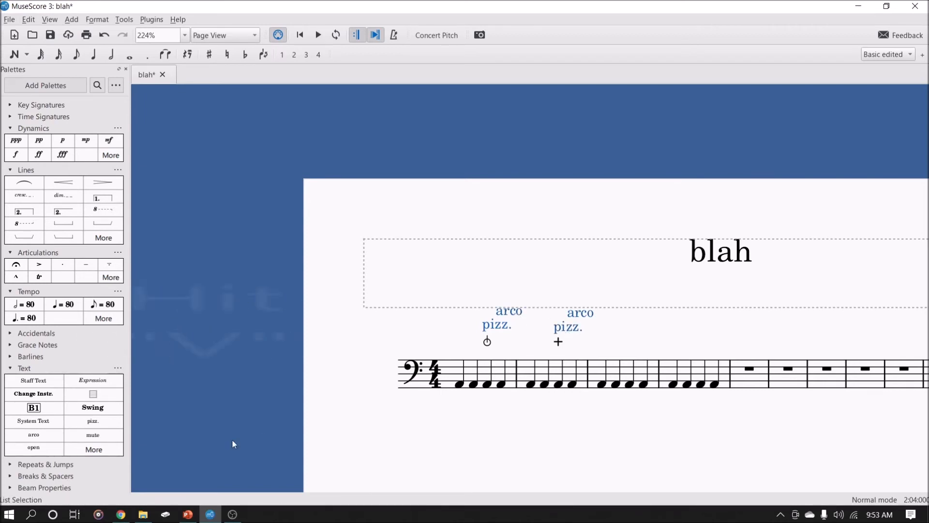
{"action": "key", "text": "v"}
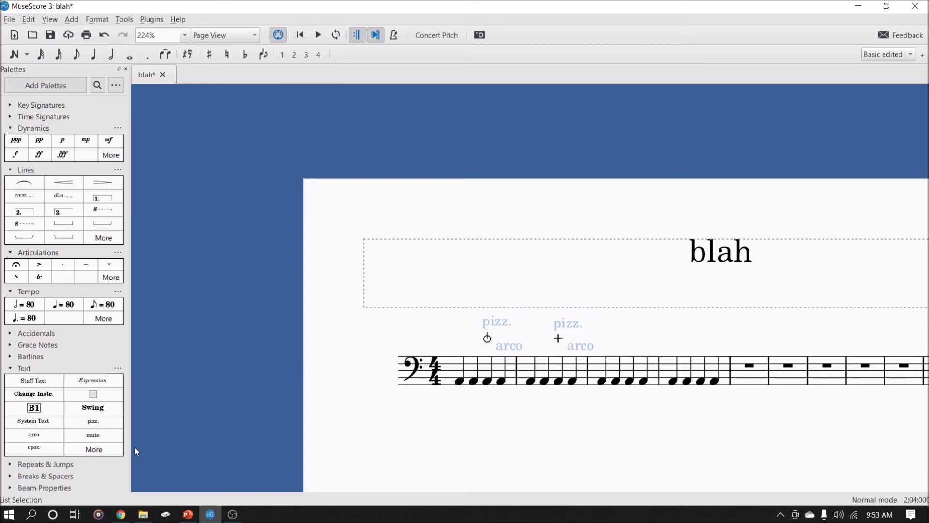
Step: Play back the score from the first note of measure 1 to hear both pizzicato articulations
{"action": "left_click_drag", "start_coordinate": [596, 452], "coordinate": [565, 415]}
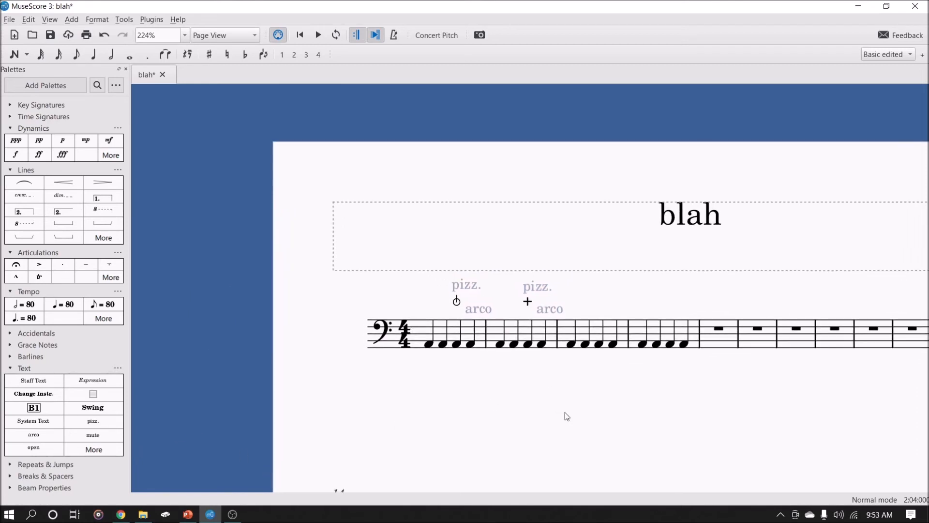
{"action": "left_click", "coordinate": [432, 345]}
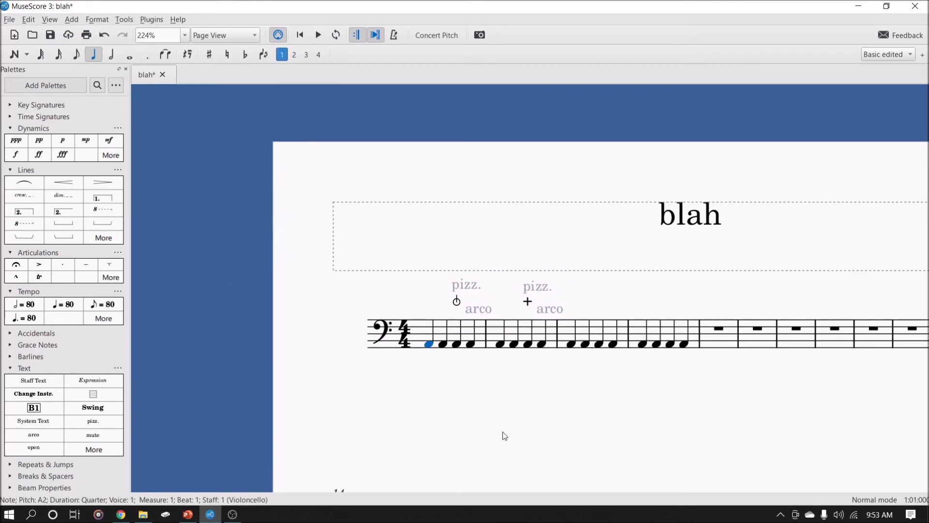
{"action": "key", "text": "space"}
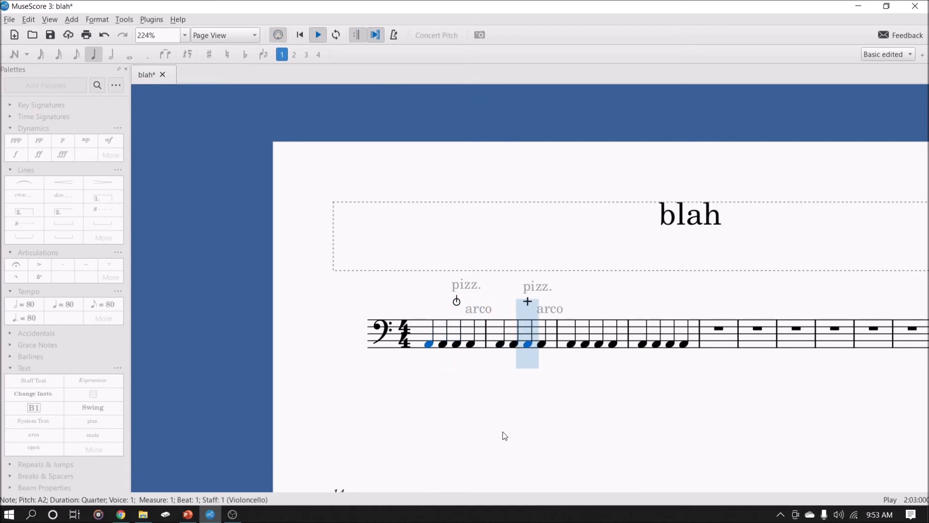
{"action": "key", "text": "space"}
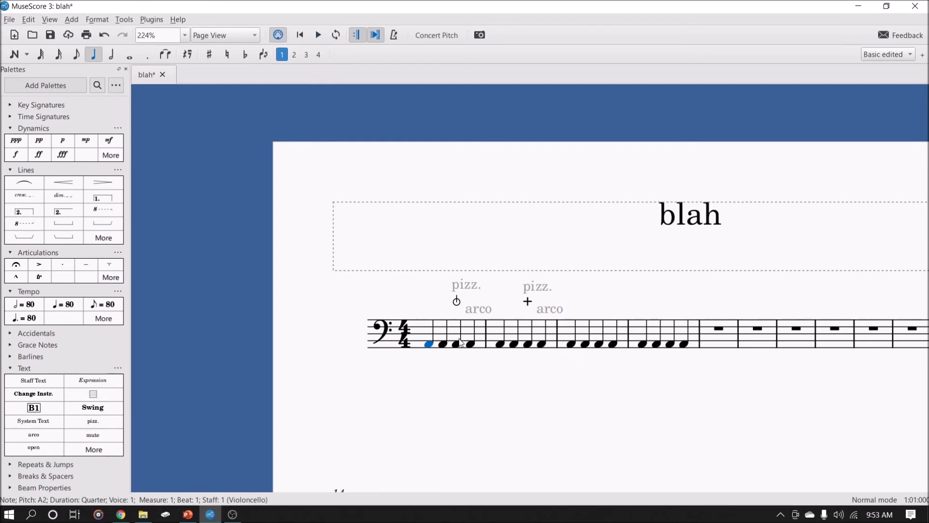
{"action": "left_click_drag", "start_coordinate": [533, 420], "coordinate": [481, 433]}
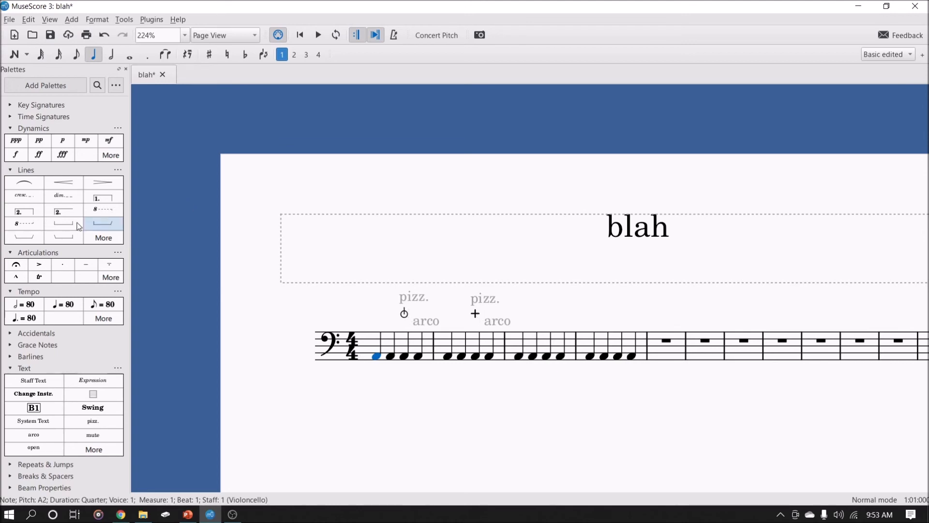
{"action": "scroll", "coordinate": [455, 376], "scroll_direction": "up", "scroll_amount": 6}
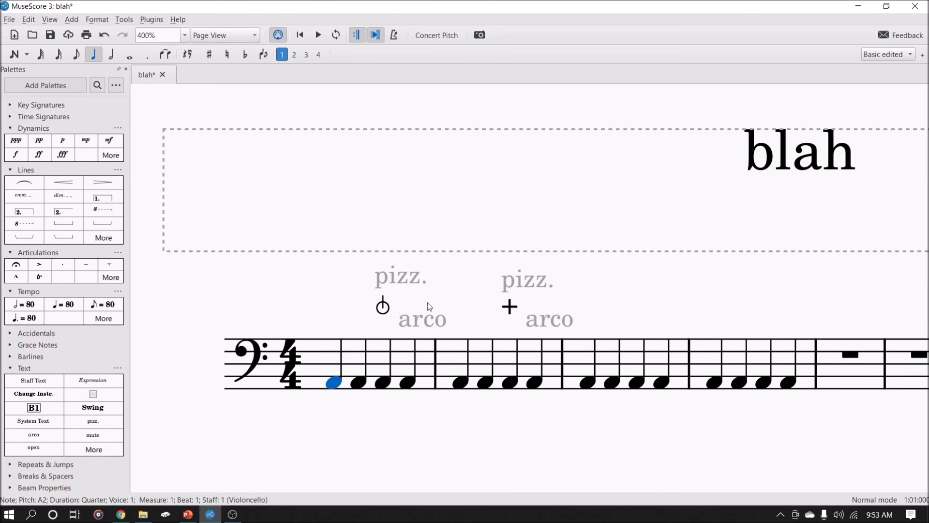
{"action": "left_click", "coordinate": [111, 277]}
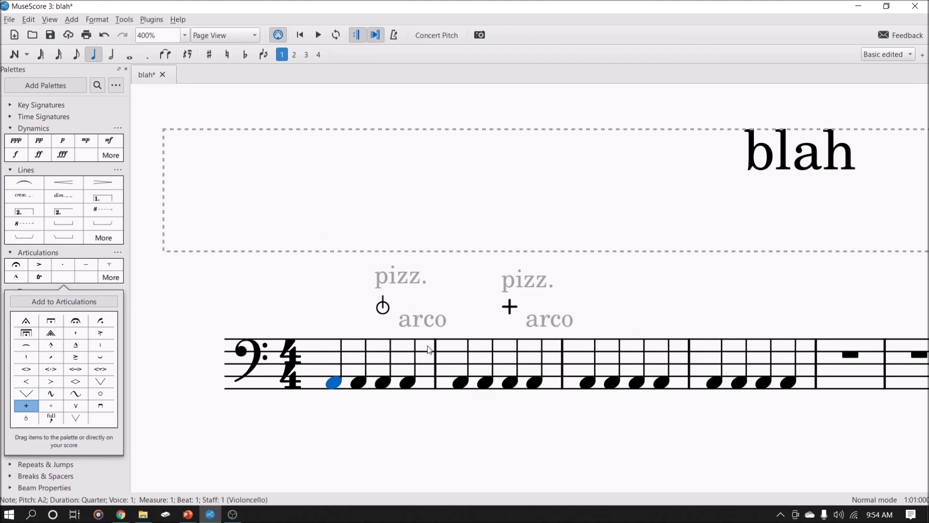
{"action": "scroll", "coordinate": [484, 409], "scroll_direction": "down", "scroll_amount": 6}
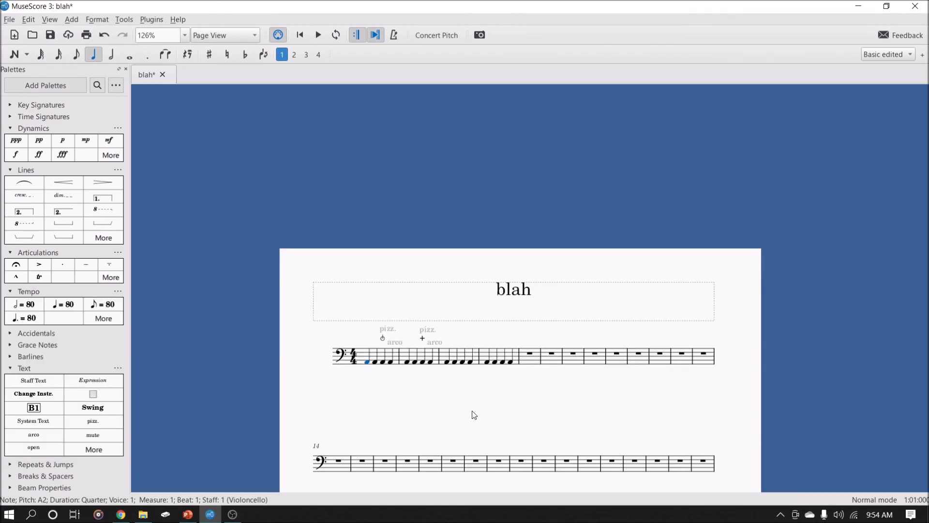